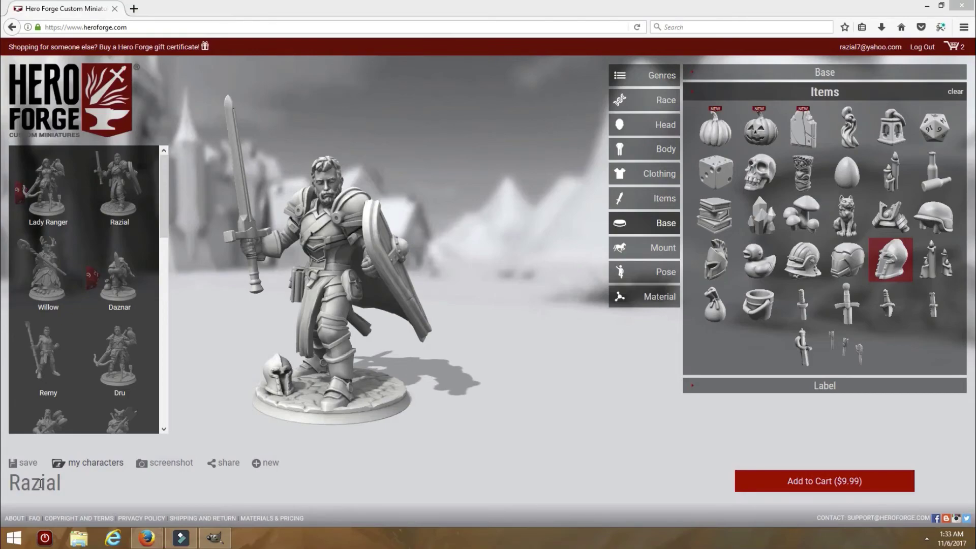
pyautogui.moveTo(60, 484); pyautogui.dragTo(15, 490)
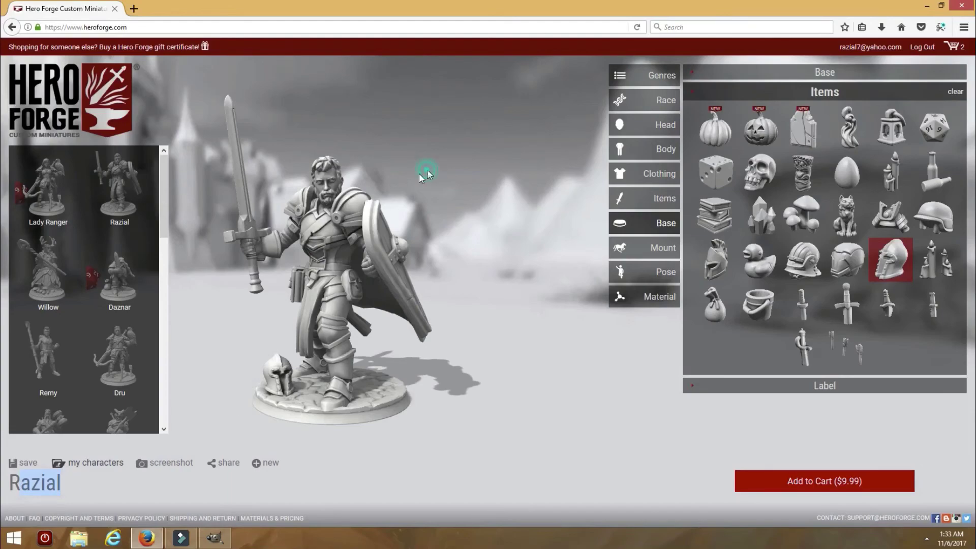
pyautogui.click(192, 306)
pyautogui.click(195, 314)
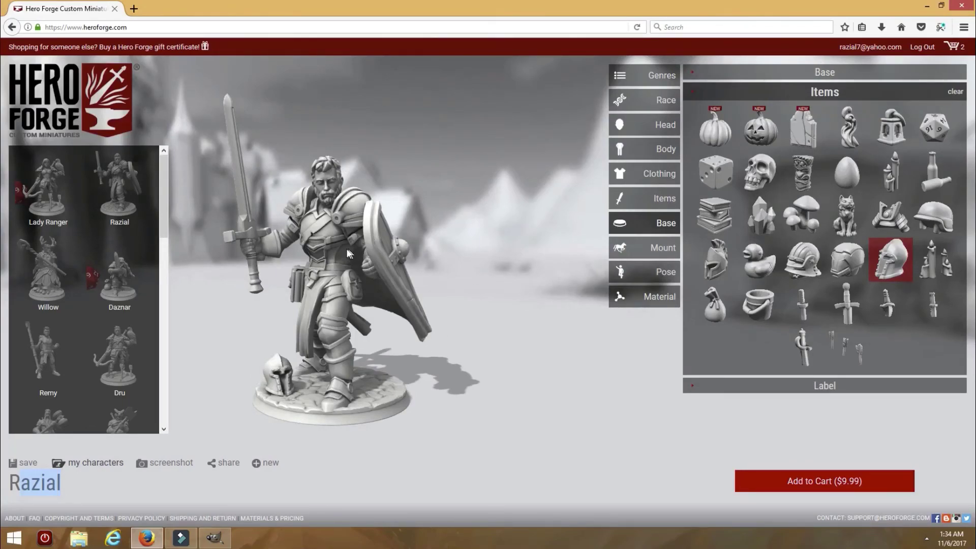
pyautogui.moveTo(347, 251)
pyautogui.mouseDown()
pyautogui.moveTo(434, 241)
pyautogui.moveTo(334, 247)
pyautogui.mouseUp()
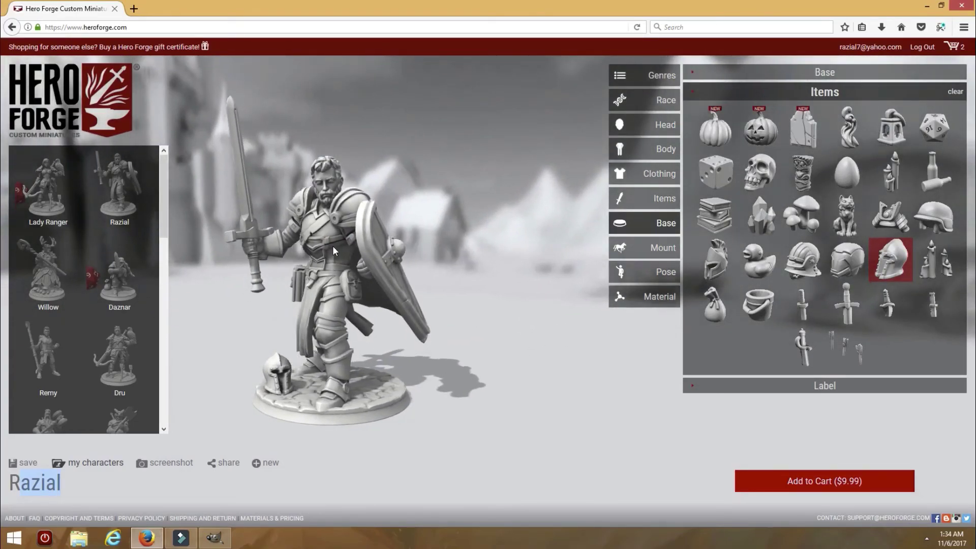
pyautogui.moveTo(333, 245); pyautogui.dragTo(358, 258)
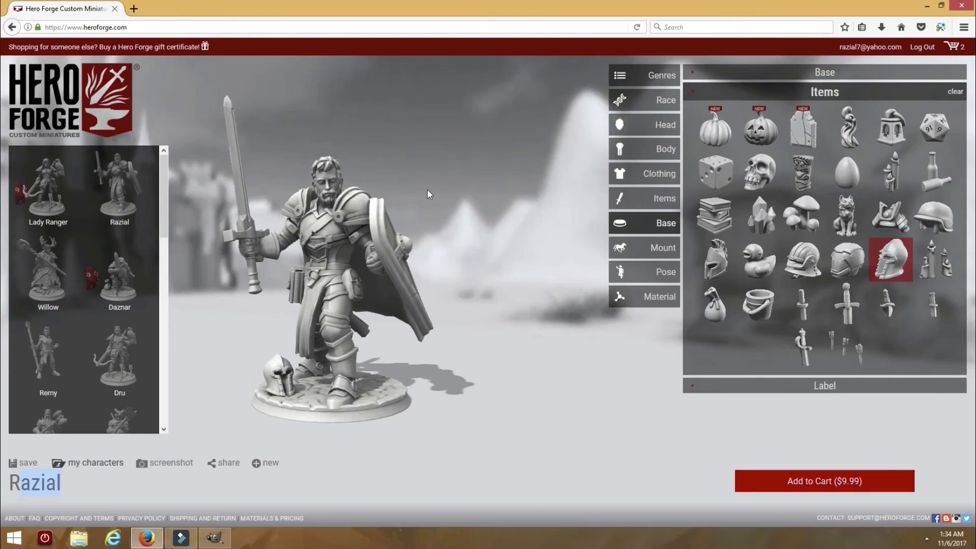
pyautogui.moveTo(441, 202); pyautogui.dragTo(417, 203)
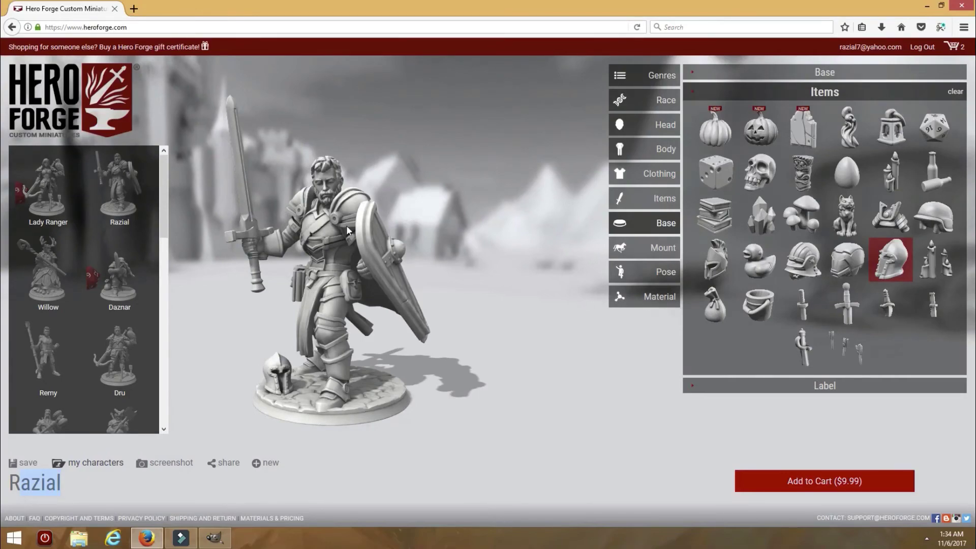
pyautogui.scroll(3, 352, 242)
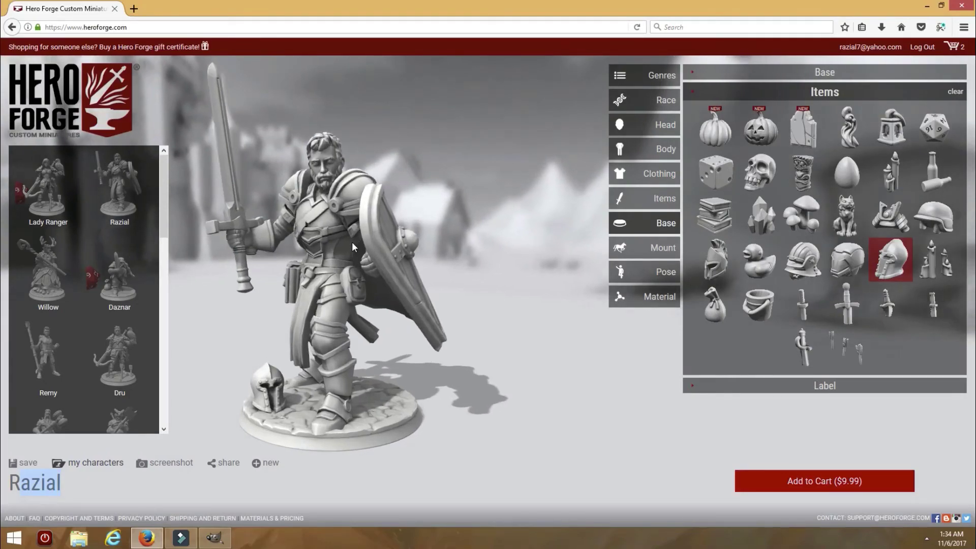
pyautogui.scroll(-2, 352, 241)
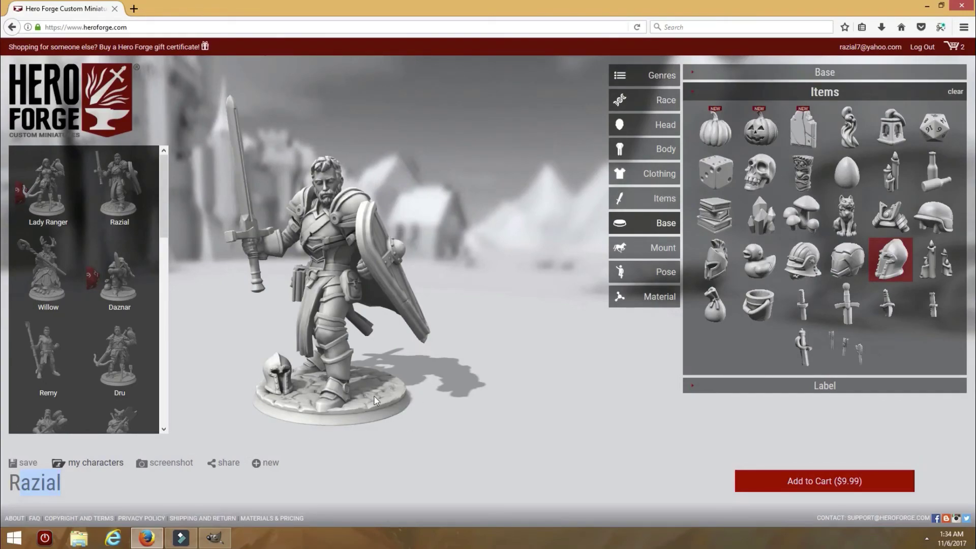
# - Remove the stone base from the Hero Forge miniature
pyautogui.click(660, 226)
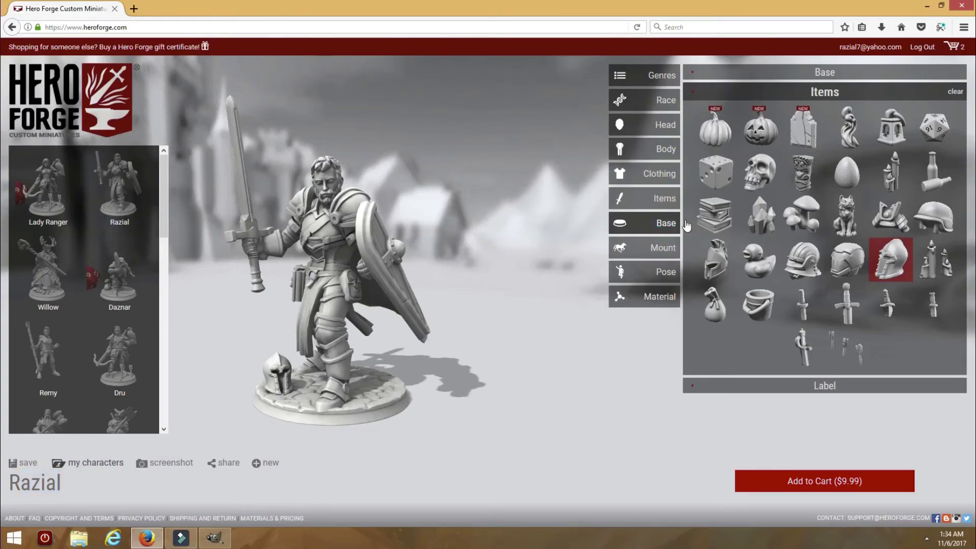
pyautogui.click(833, 74)
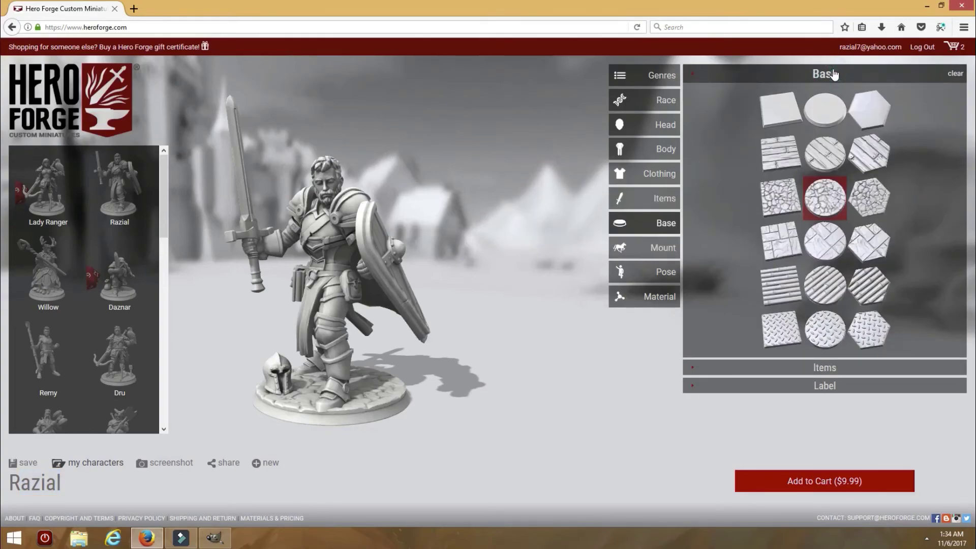
pyautogui.click(832, 206)
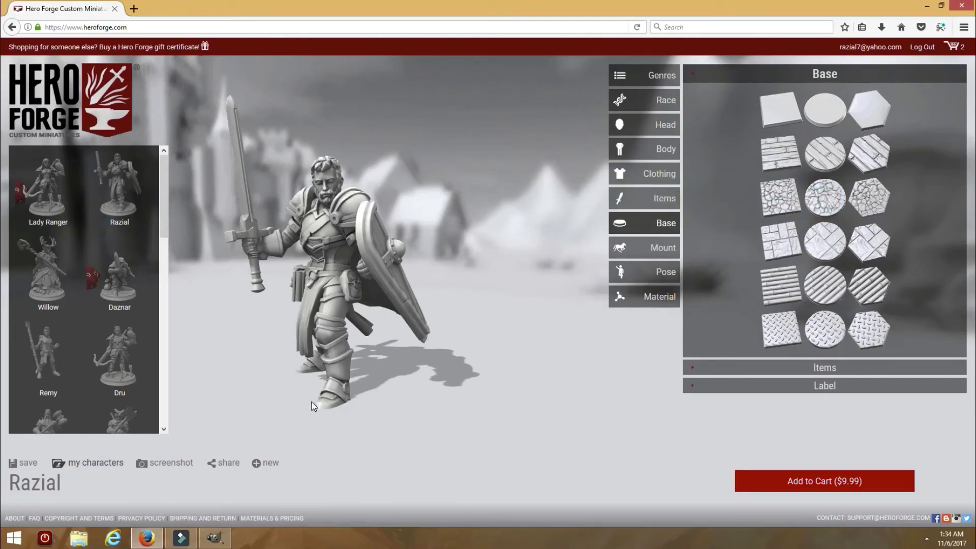
# - Save a screenshot of the baseless miniature as a PNG and show it in the Downloads folder
pyautogui.click(170, 464)
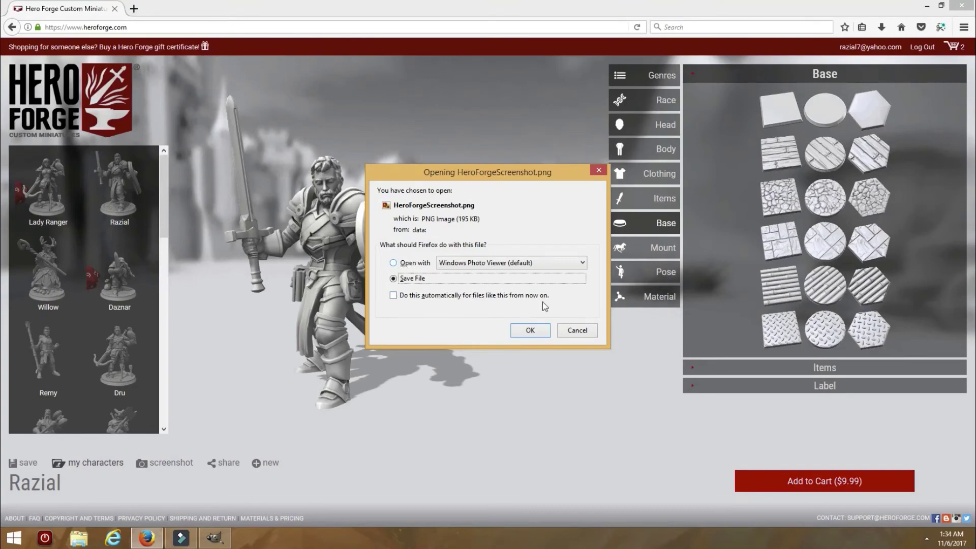
pyautogui.click(537, 333)
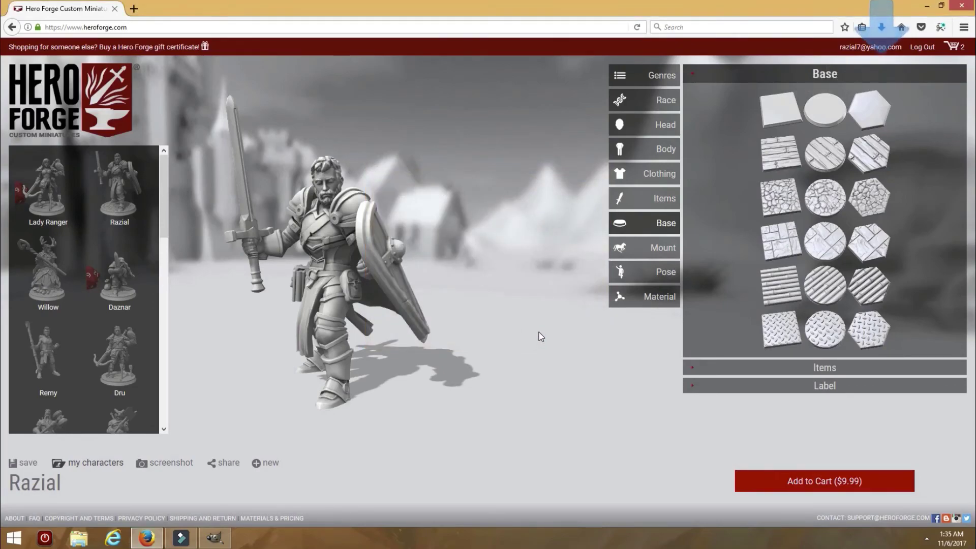
pyautogui.rightClick(880, 30)
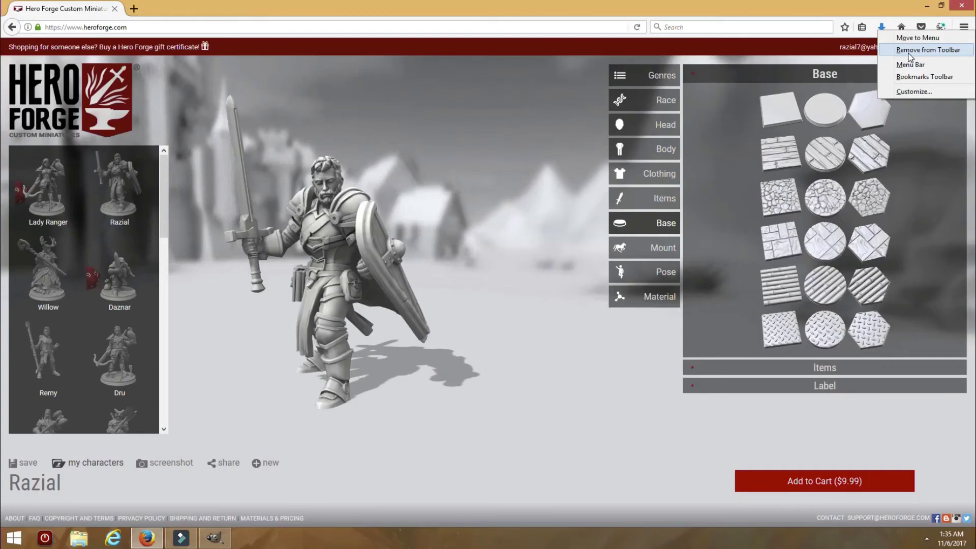
pyautogui.click(882, 28)
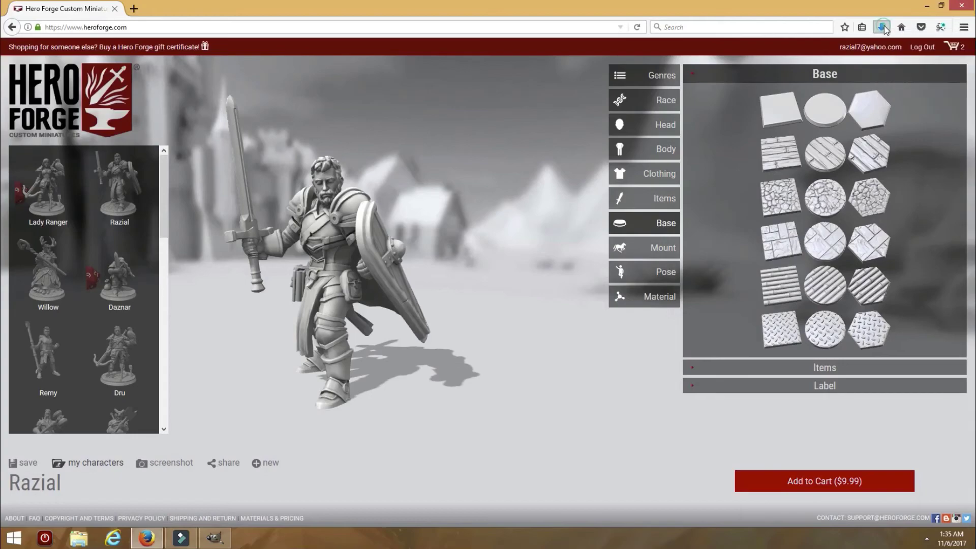
pyautogui.click(884, 29)
pyautogui.click(881, 57)
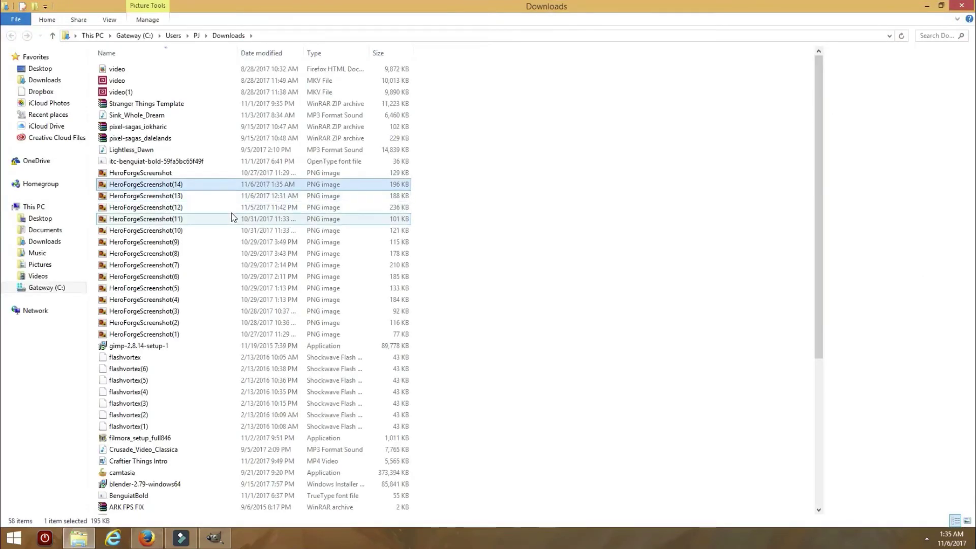
# - Open HeroForgeScreenshot(14) with Edit with GIMP and close the Downloads window
pyautogui.doubleClick(185, 183)
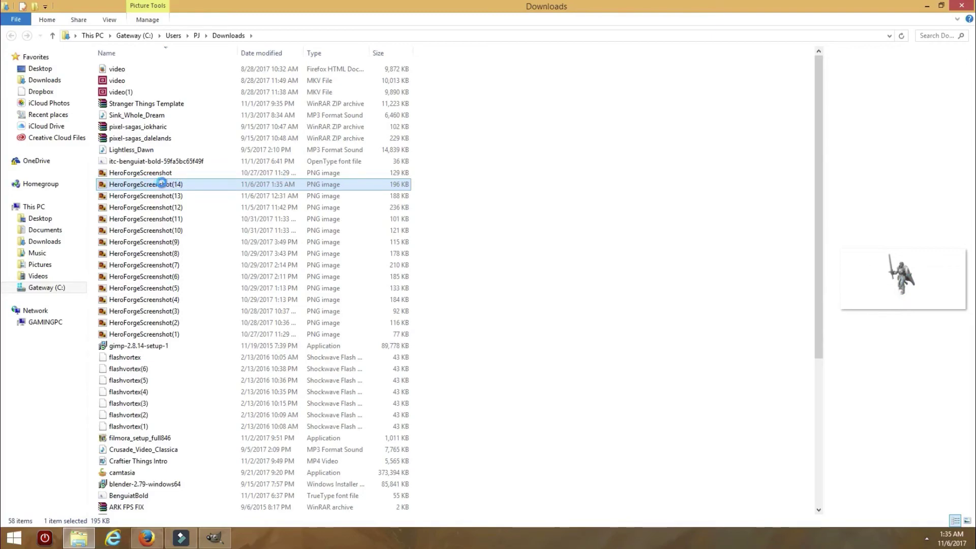
pyautogui.rightClick(162, 183)
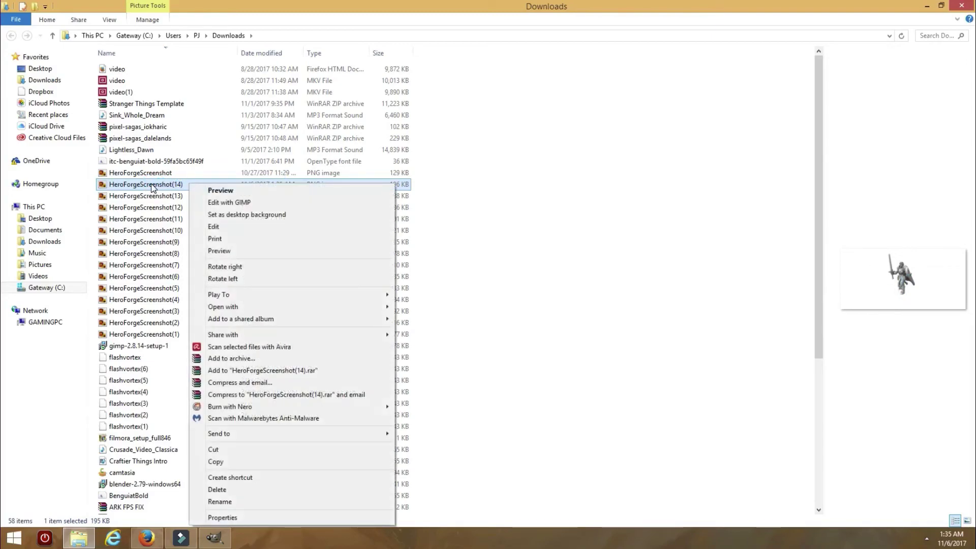
pyautogui.click(252, 203)
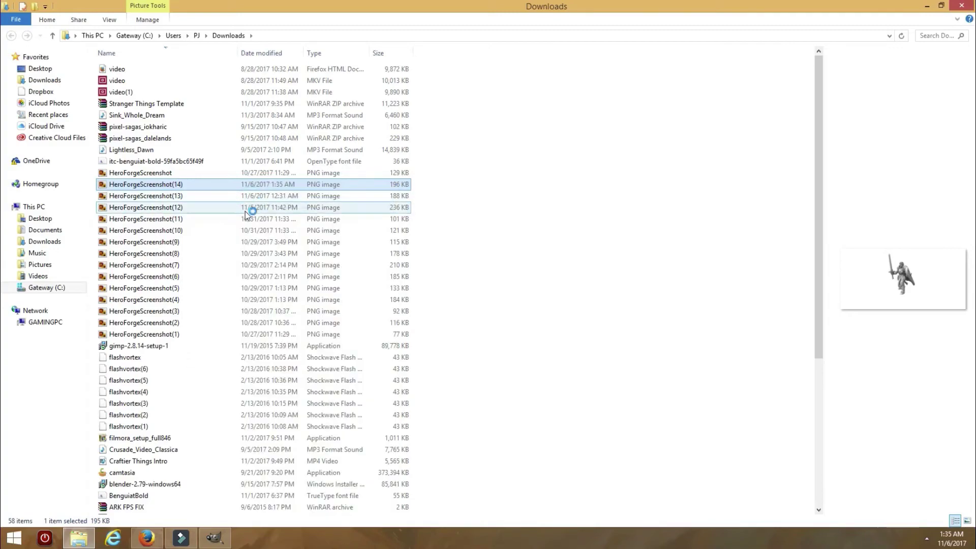
pyautogui.click(966, 6)
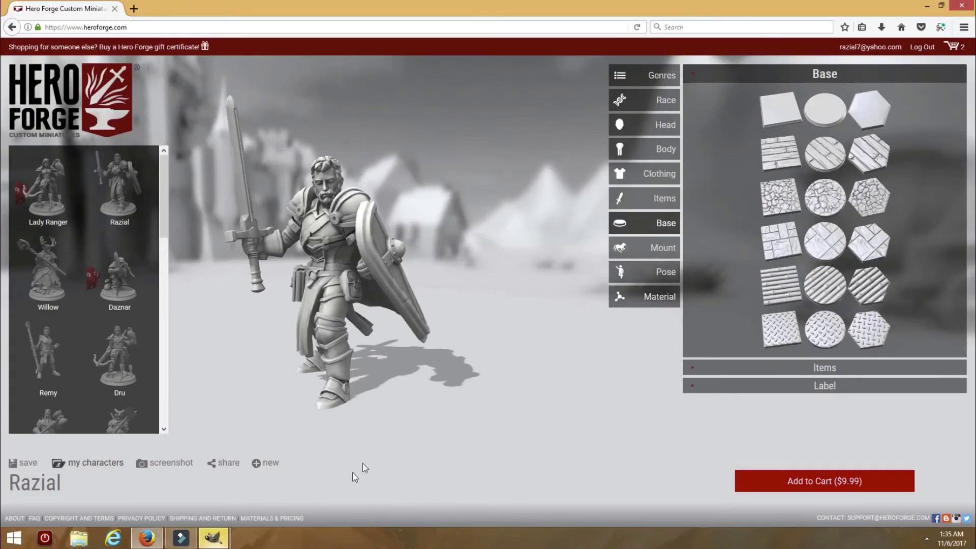
# - Bring the HeroForgeScreenshot(14) image window forward in GIMP and maximize it
pyautogui.moveTo(214, 538)
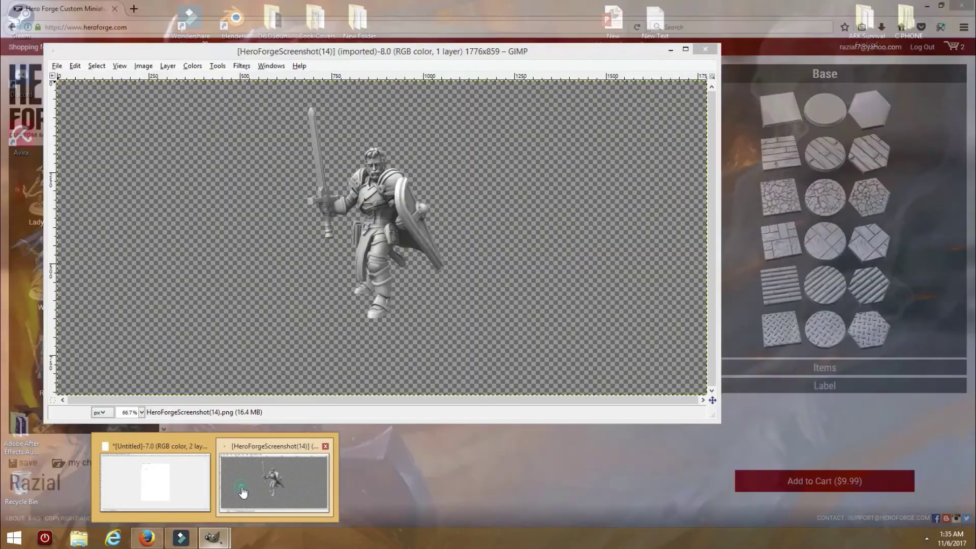
pyautogui.click(241, 487)
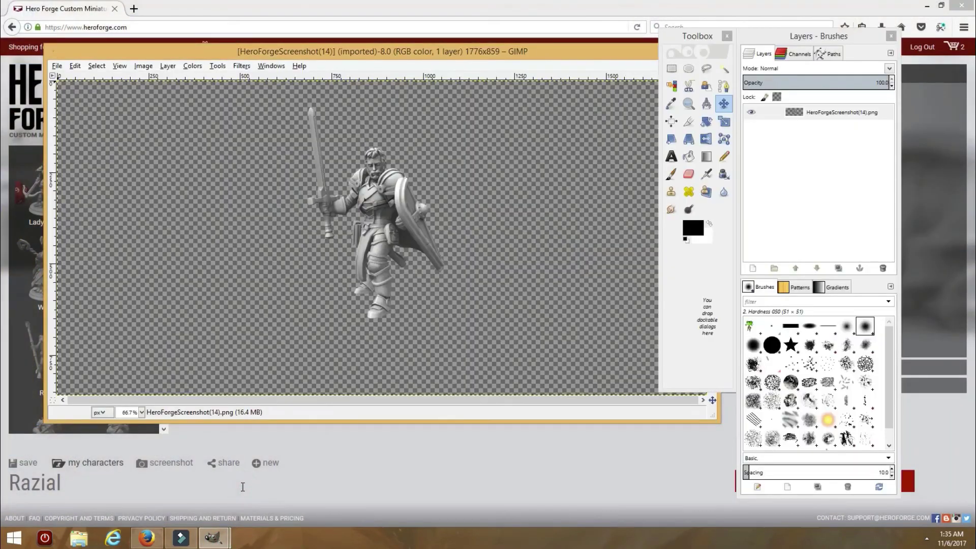
pyautogui.doubleClick(575, 53)
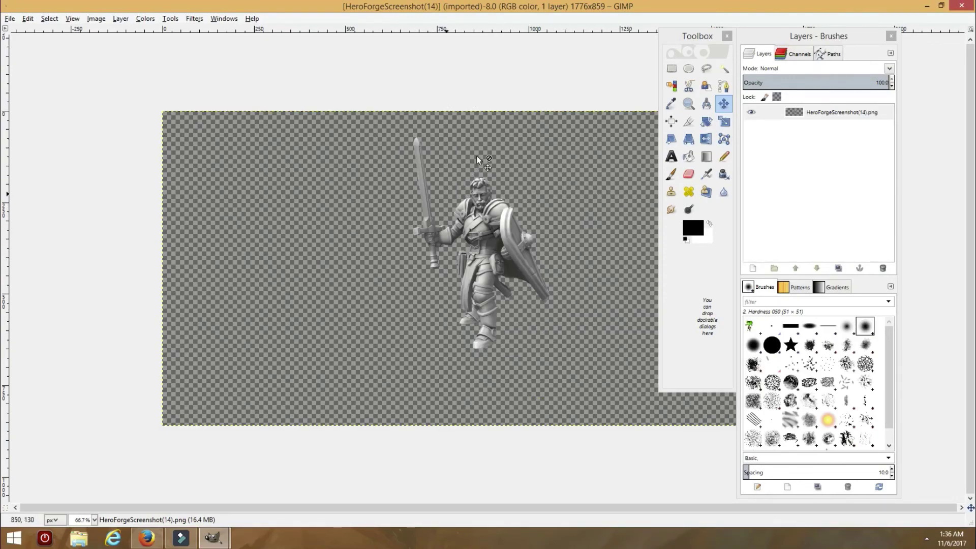
# - Fuzzy-select the transparent background, invert to the knight figure, and cut it to the clipboard
pyautogui.click(726, 70)
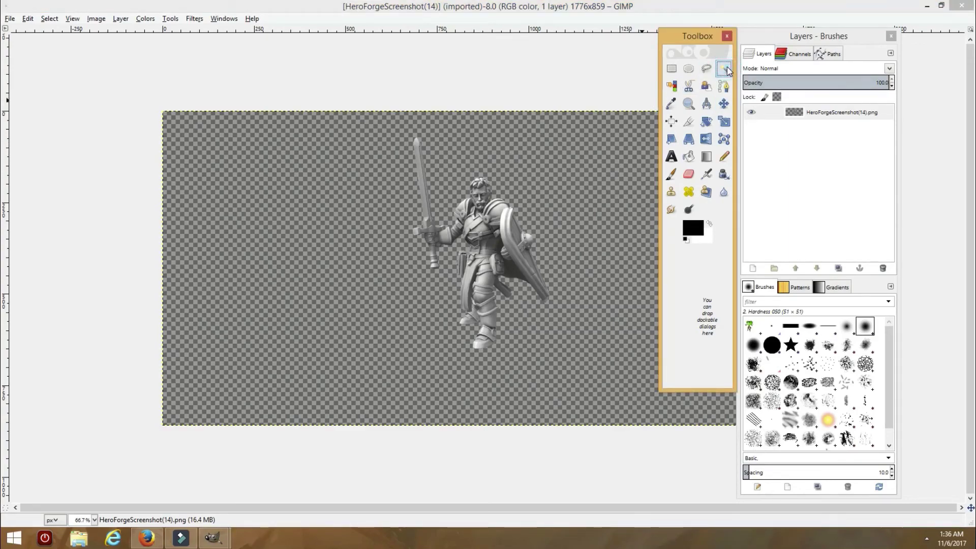
pyautogui.click(339, 257)
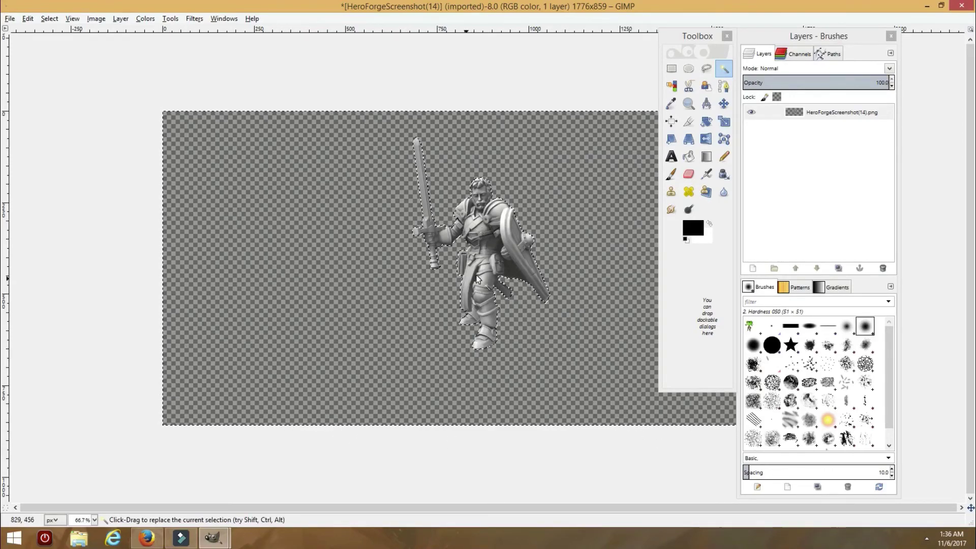
pyautogui.click(50, 19)
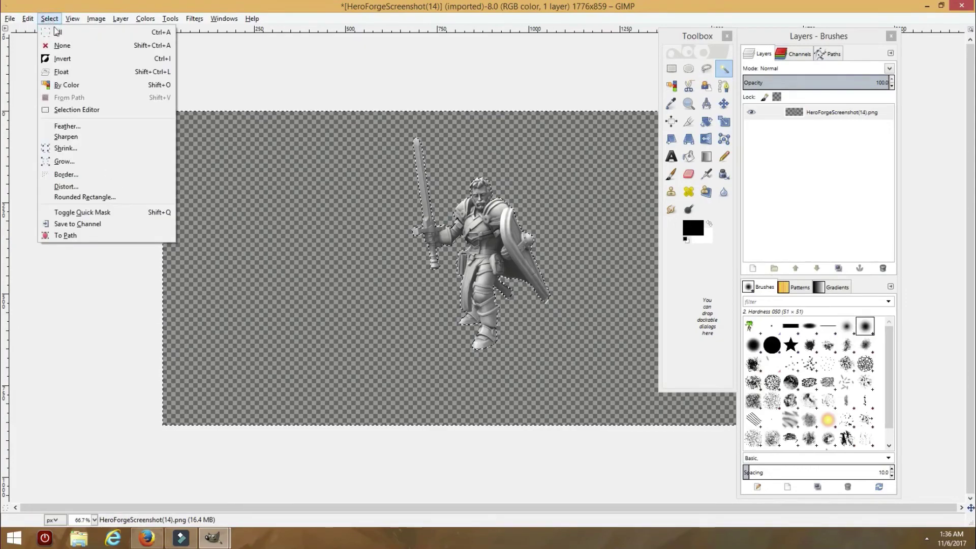
pyautogui.click(62, 59)
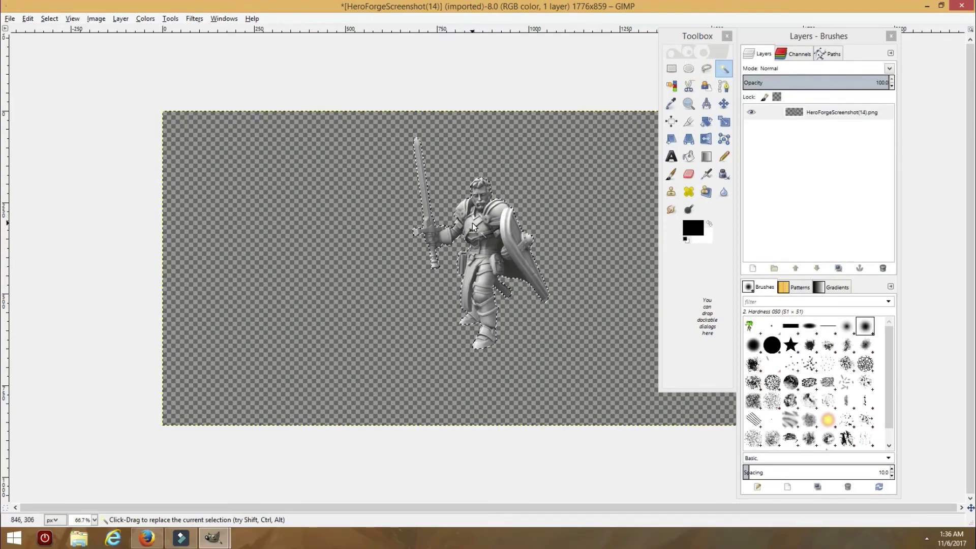
pyautogui.click(27, 18)
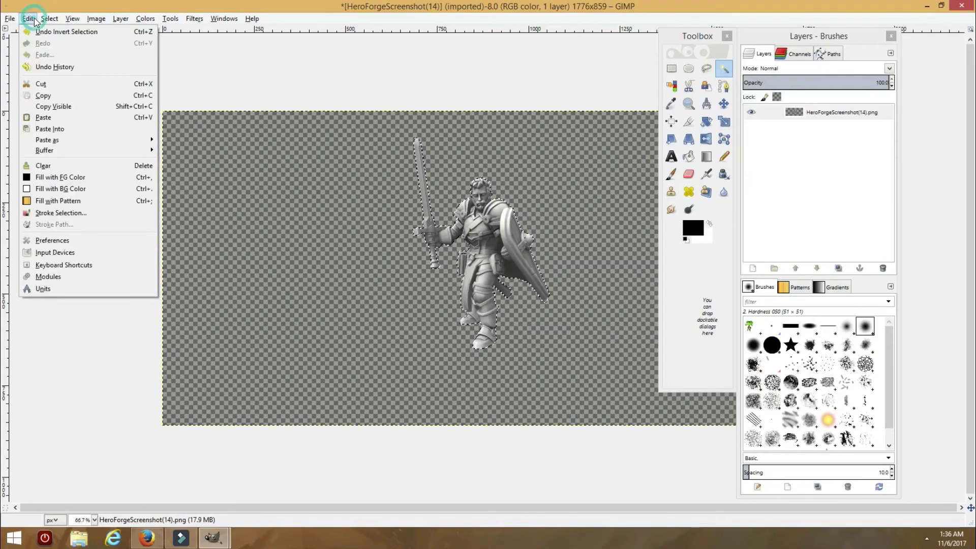
pyautogui.click(99, 87)
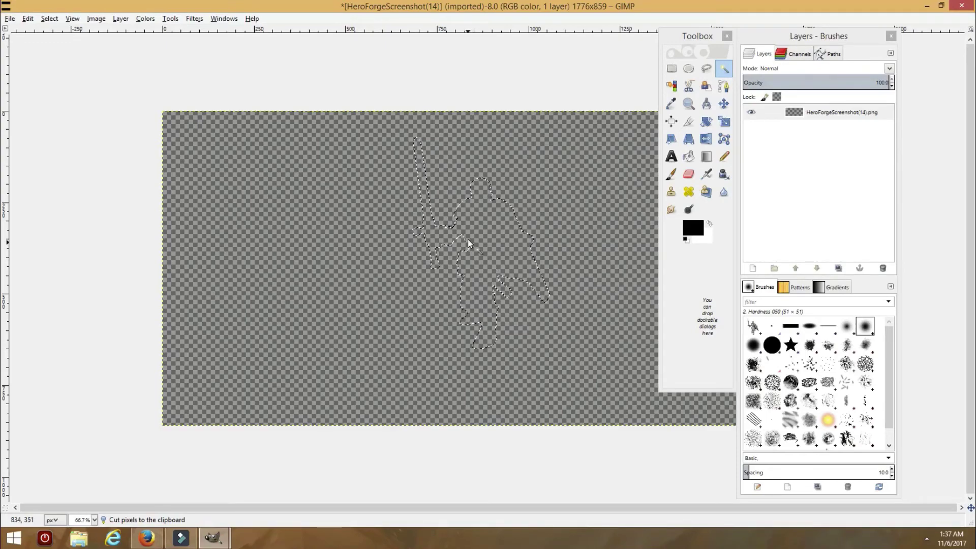
# - Start a new image sized in inches with an 8.5-inch width
pyautogui.click(10, 18)
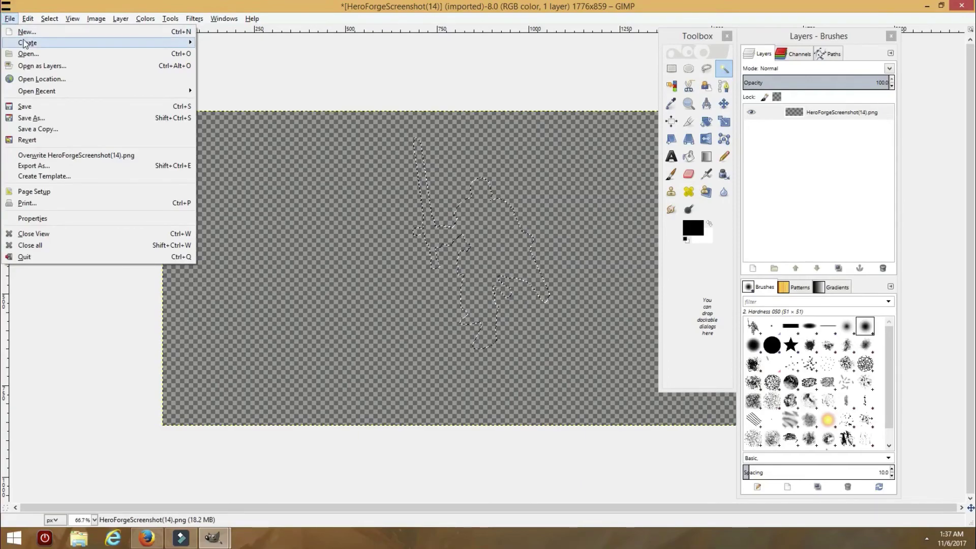
pyautogui.click(36, 32)
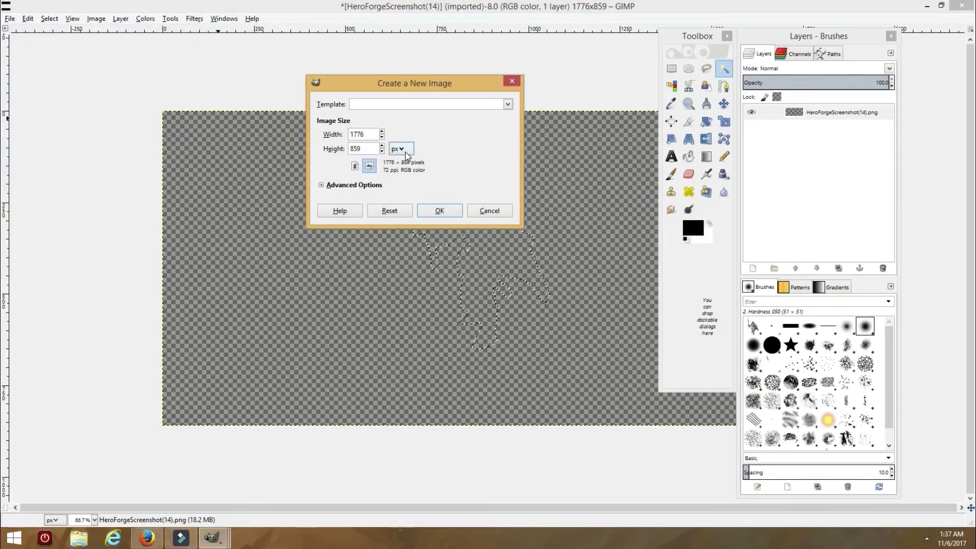
pyautogui.click(406, 150)
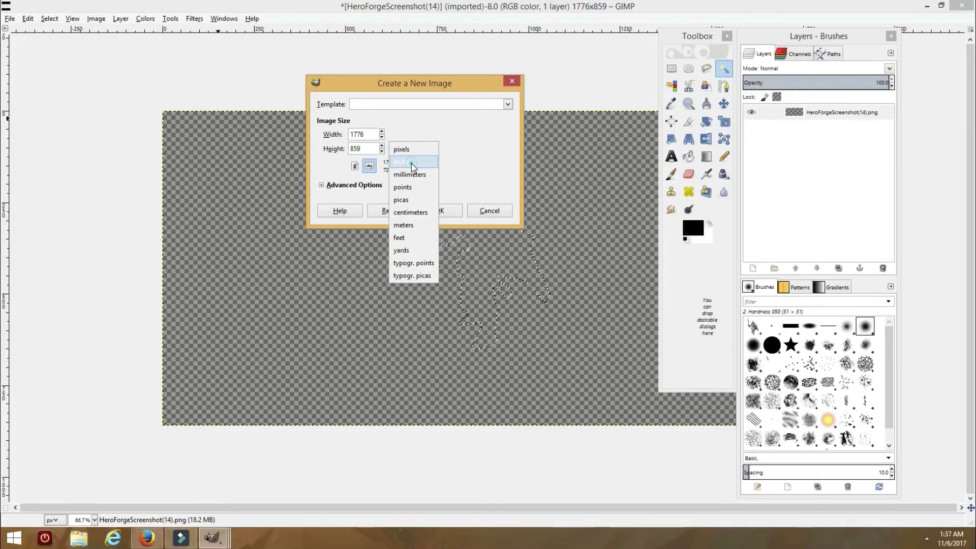
pyautogui.click(412, 164)
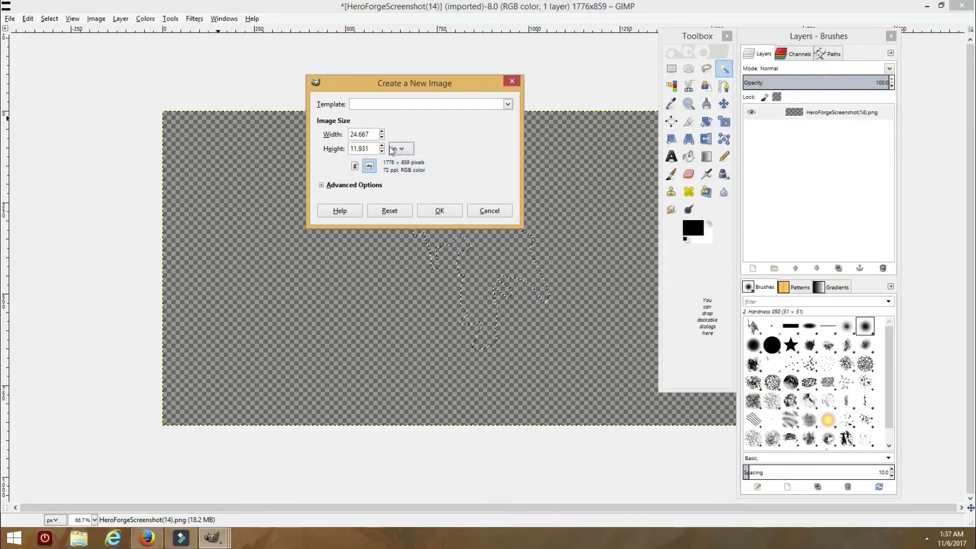
pyautogui.doubleClick(361, 131)
pyautogui.write('8.5')
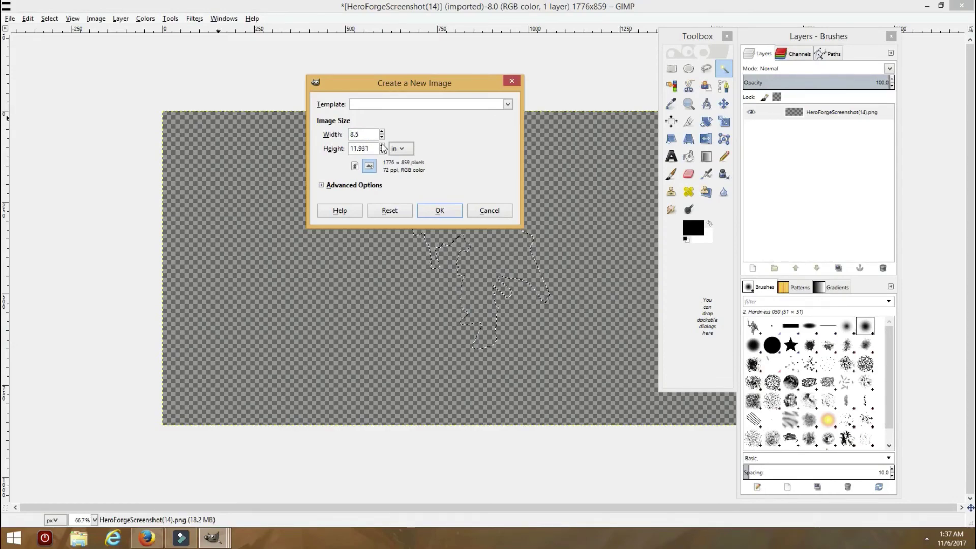
pyautogui.click(369, 147)
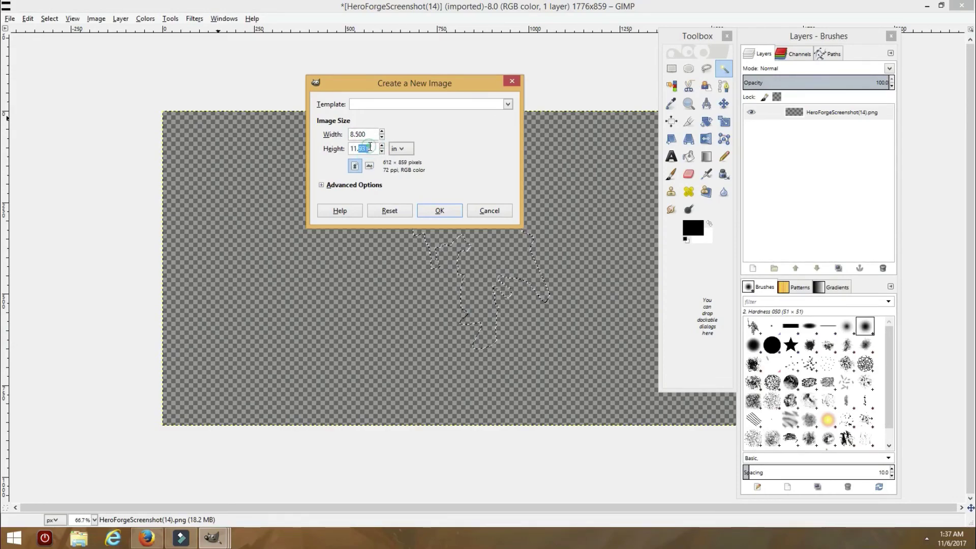
pyautogui.moveTo(369, 149); pyautogui.dragTo(358, 150)
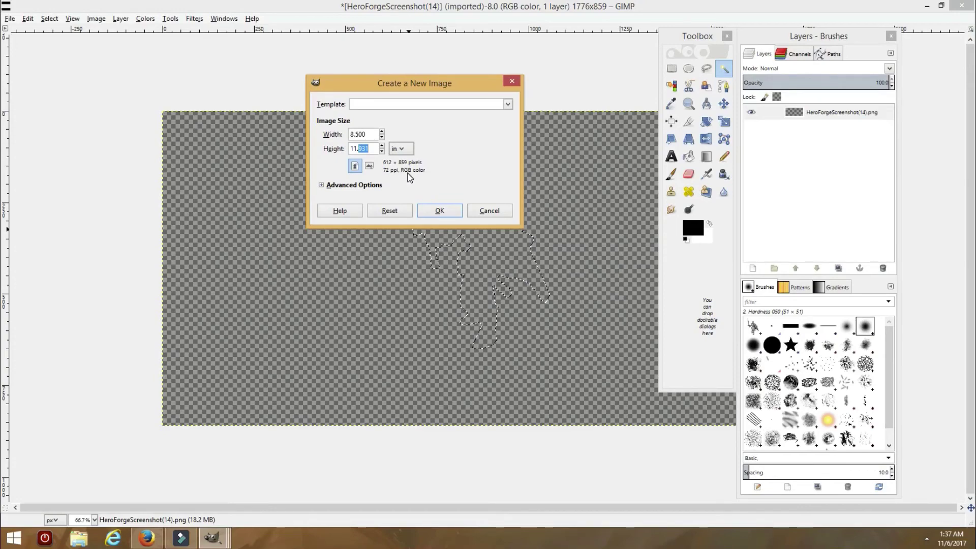
# - Set X and Y resolution to 350 ppi and create the 2975 × 4176 white page
pyautogui.click(322, 186)
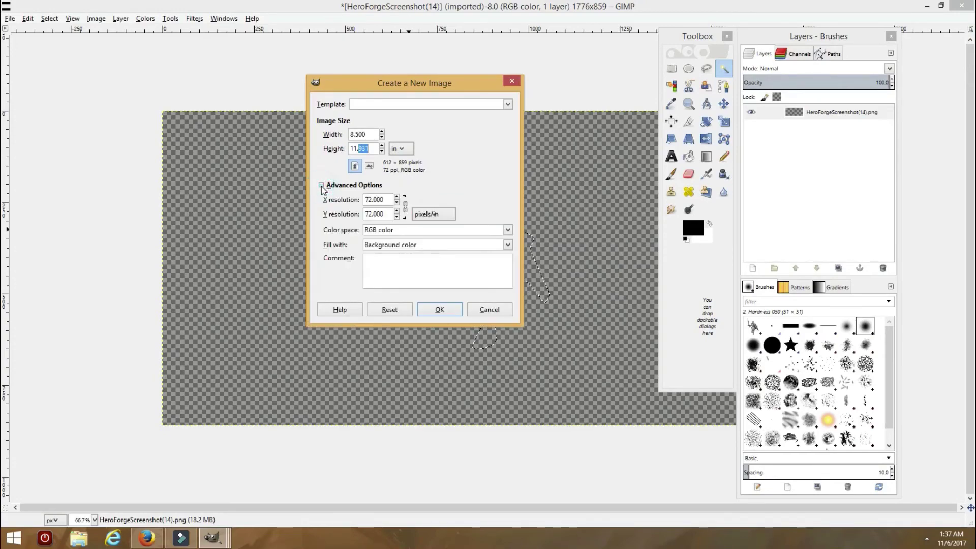
pyautogui.click(390, 200)
pyautogui.moveTo(390, 200); pyautogui.dragTo(362, 199)
pyautogui.write('350')
pyautogui.press('Tab')
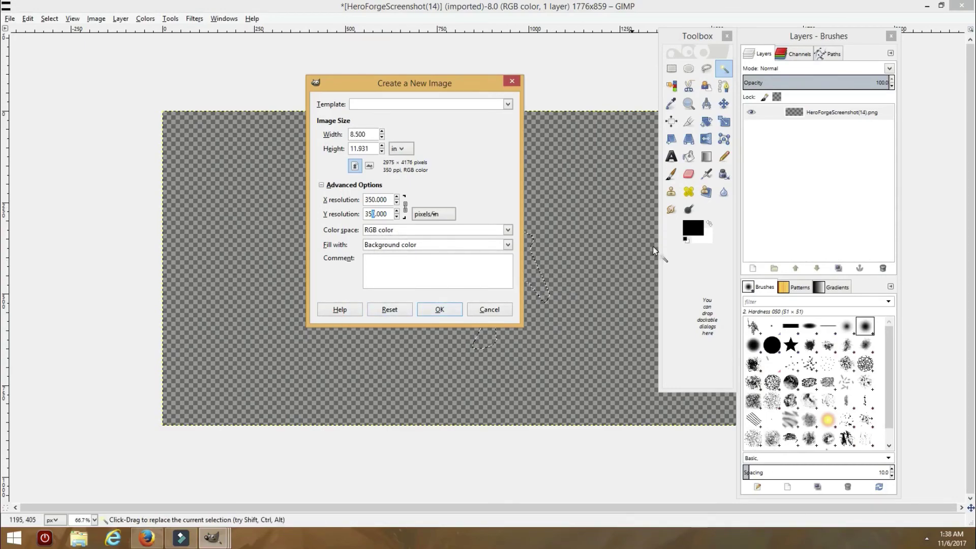
pyautogui.moveTo(696, 39); pyautogui.dragTo(672, 42)
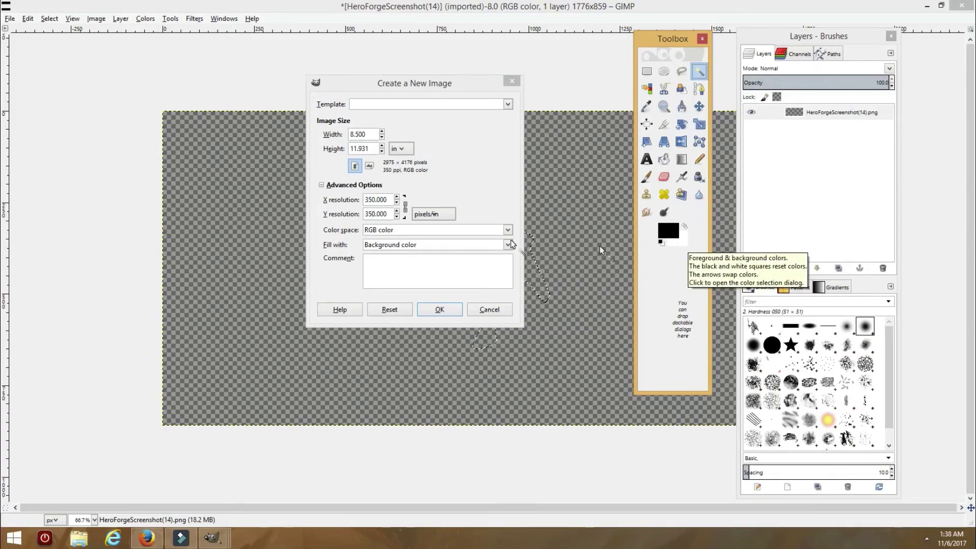
pyautogui.click(433, 314)
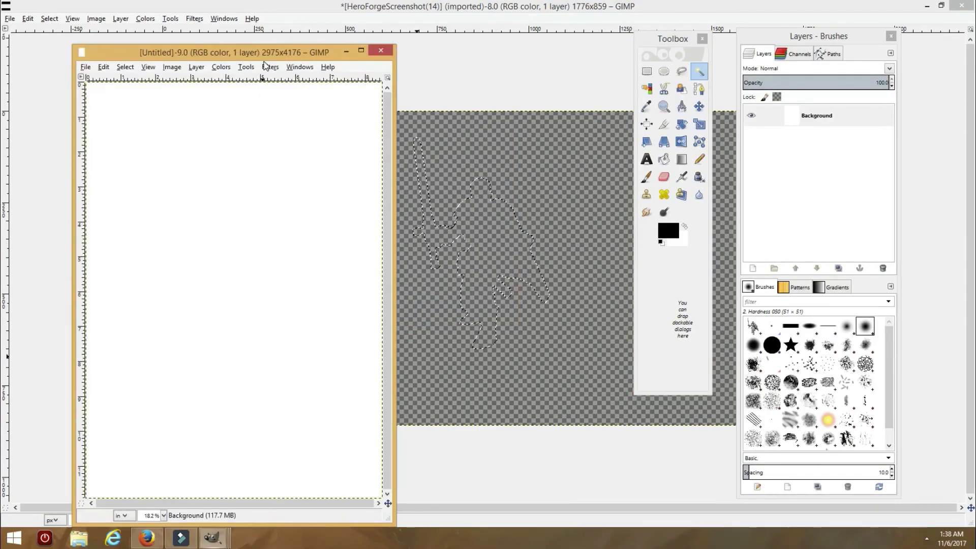
# - Maximize the Untitled page window and paste the copied knight onto it
pyautogui.moveTo(269, 54); pyautogui.dragTo(390, 55)
pyautogui.doubleClick(390, 55)
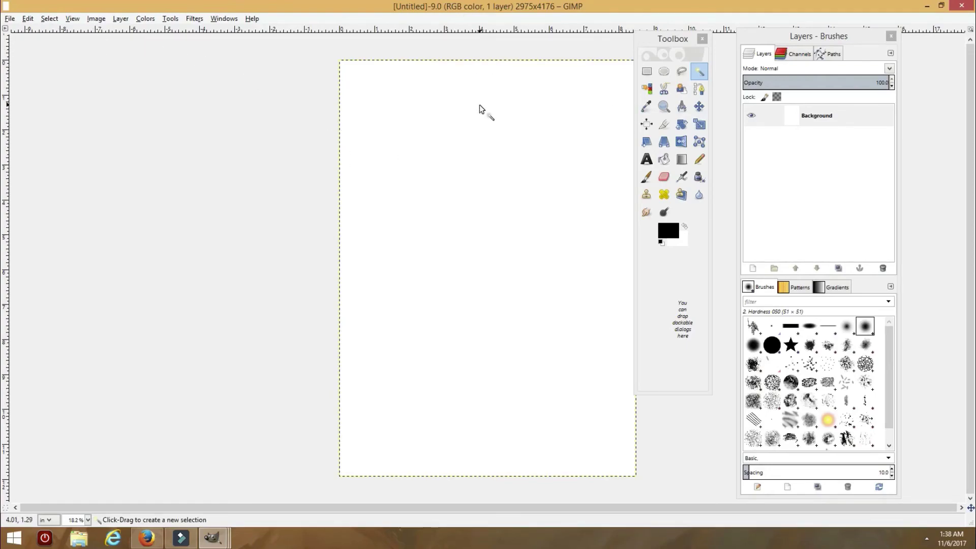
pyautogui.rightClick(458, 127)
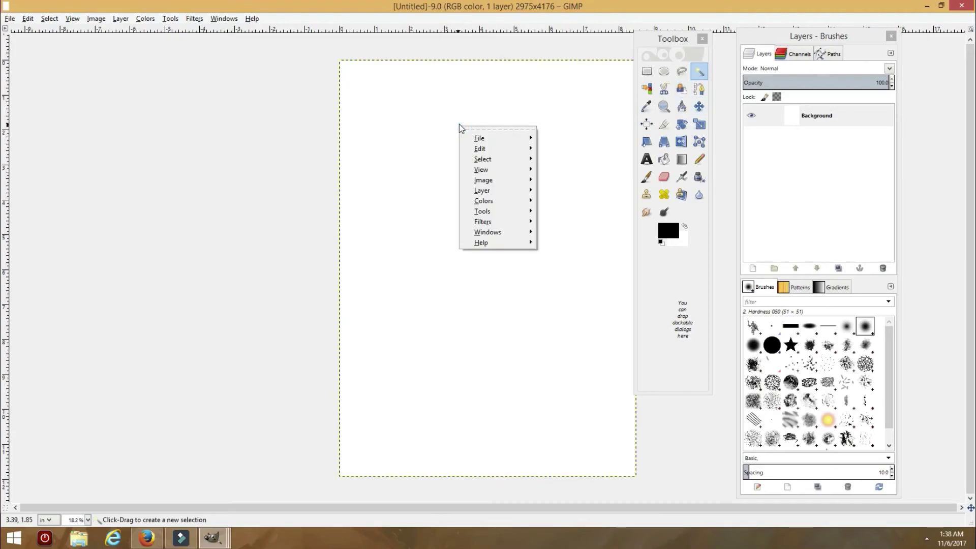
pyautogui.moveTo(490, 150)
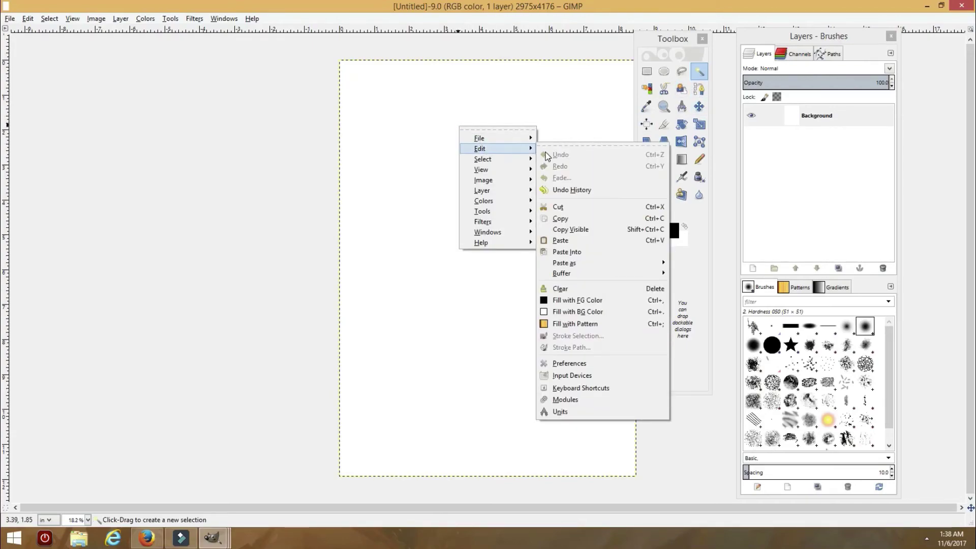
pyautogui.click(564, 241)
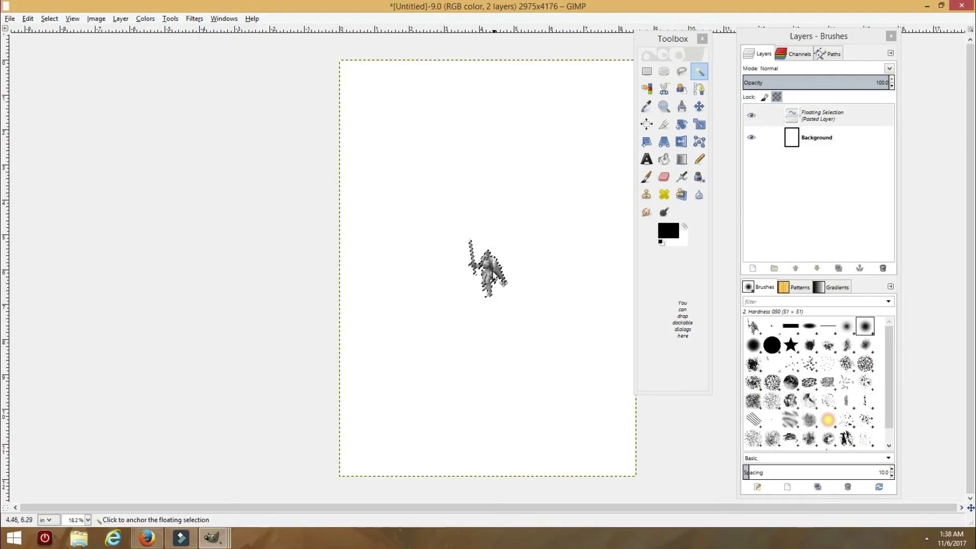
# - Turn the floating paste into a new layer and move the knight to the page's top-left corner
pyautogui.rightClick(814, 116)
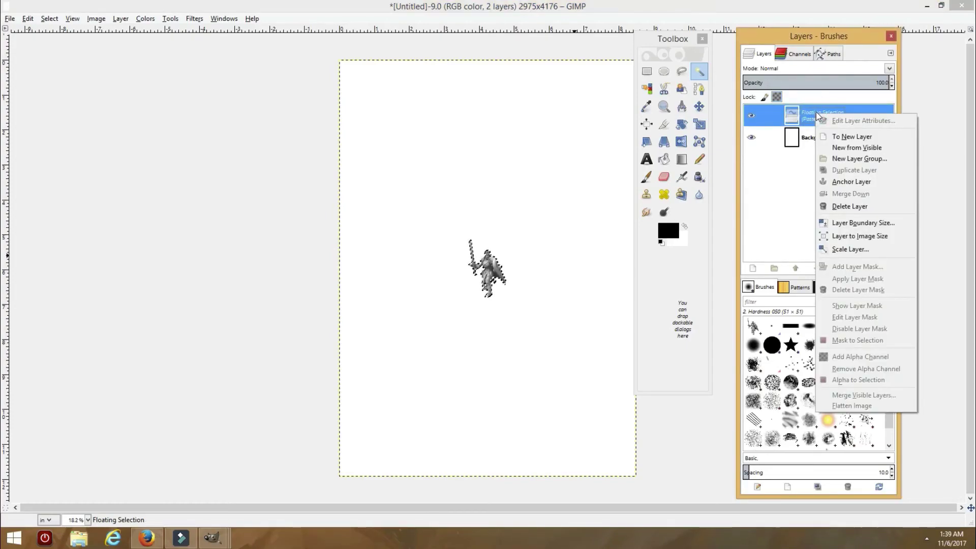
pyautogui.click(845, 138)
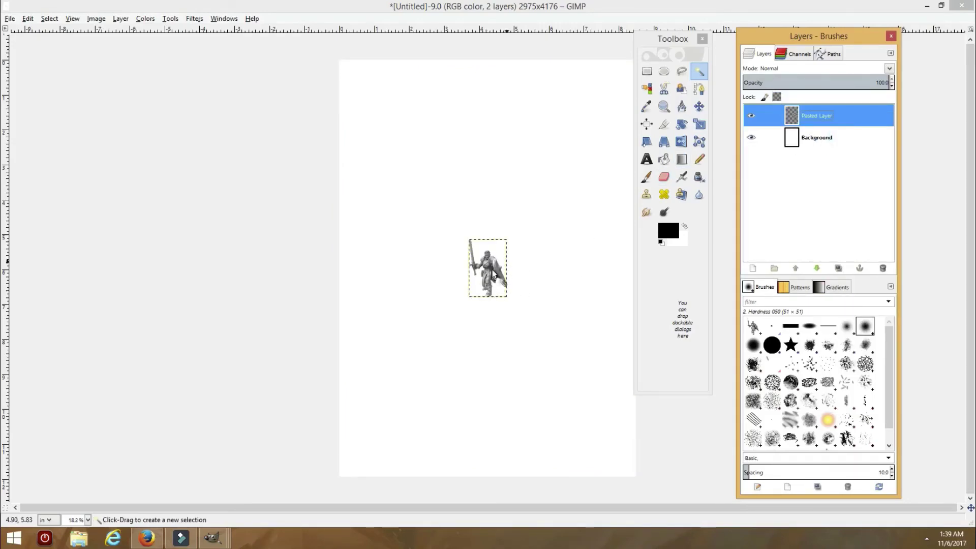
pyautogui.click(700, 108)
pyautogui.moveTo(486, 276); pyautogui.dragTo(357, 97)
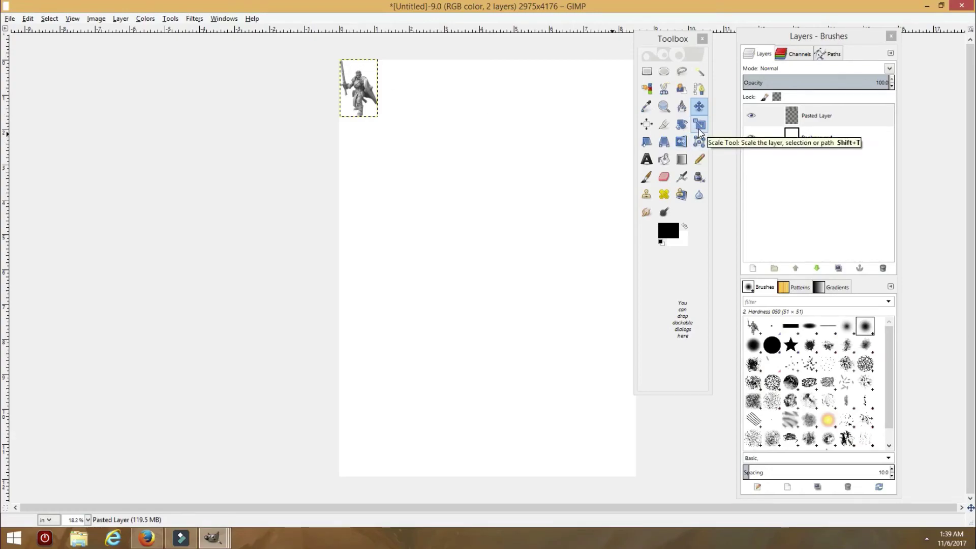
# - Scale the knight layer to 1.5 inches tall, 1.074 × 1.5 inches (376 × 525 px)
pyautogui.click(699, 132)
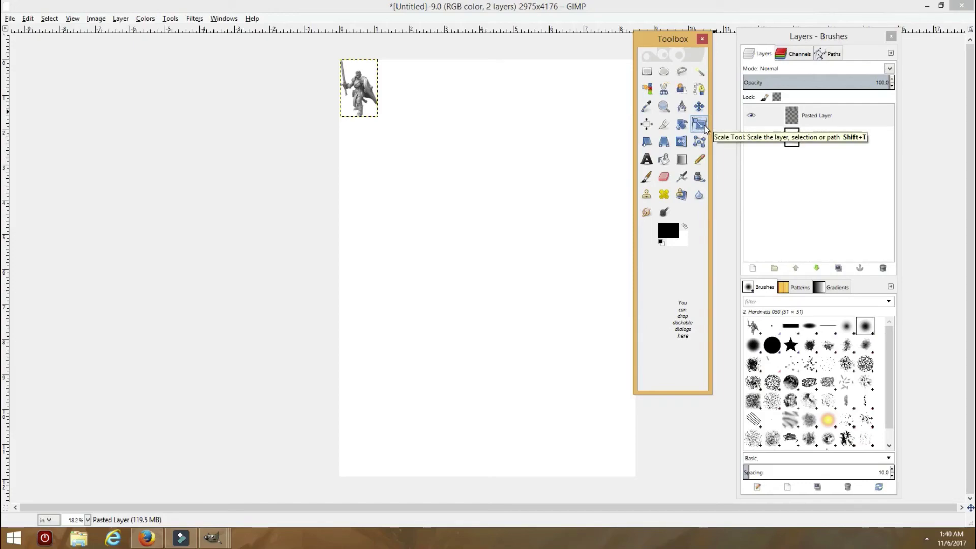
pyautogui.press('Tab')
pyautogui.click(364, 96)
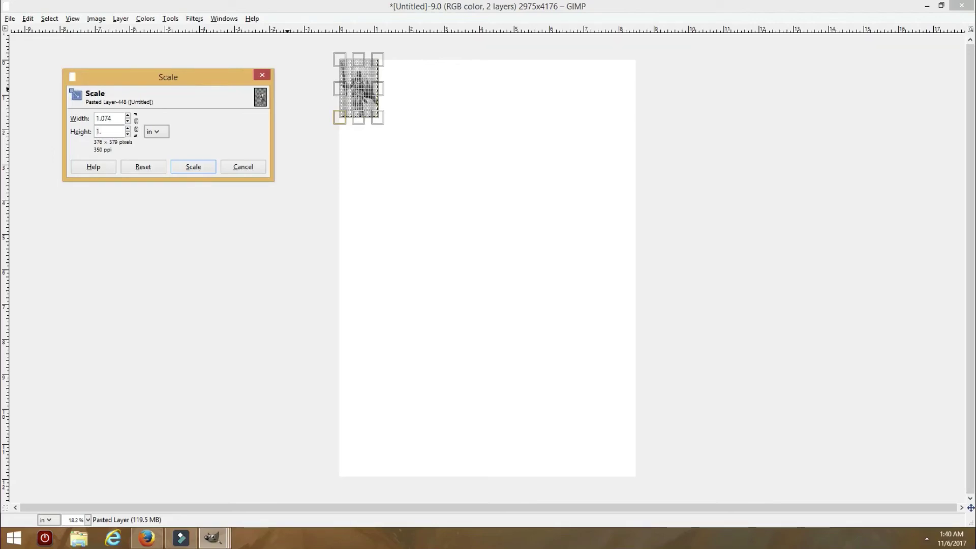
pyautogui.press('Tab')
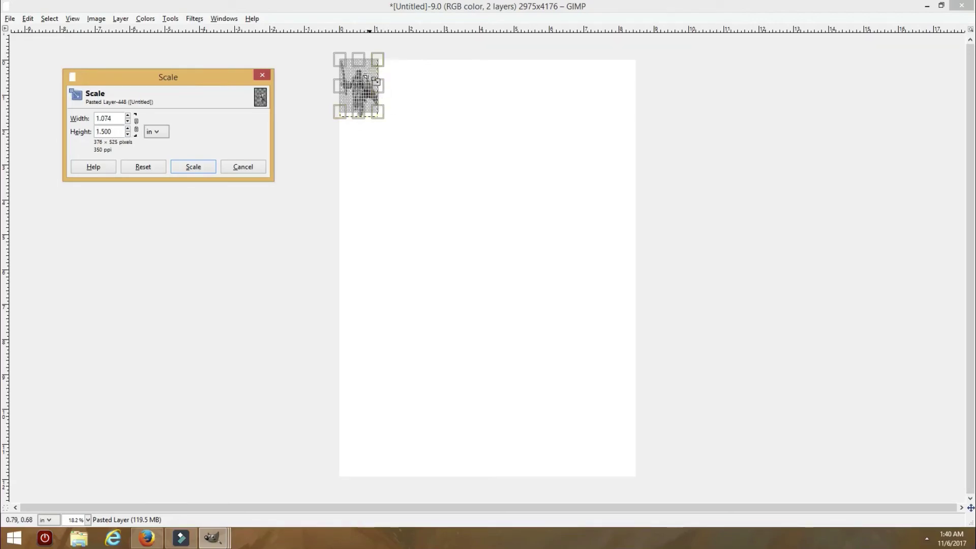
pyautogui.click(194, 167)
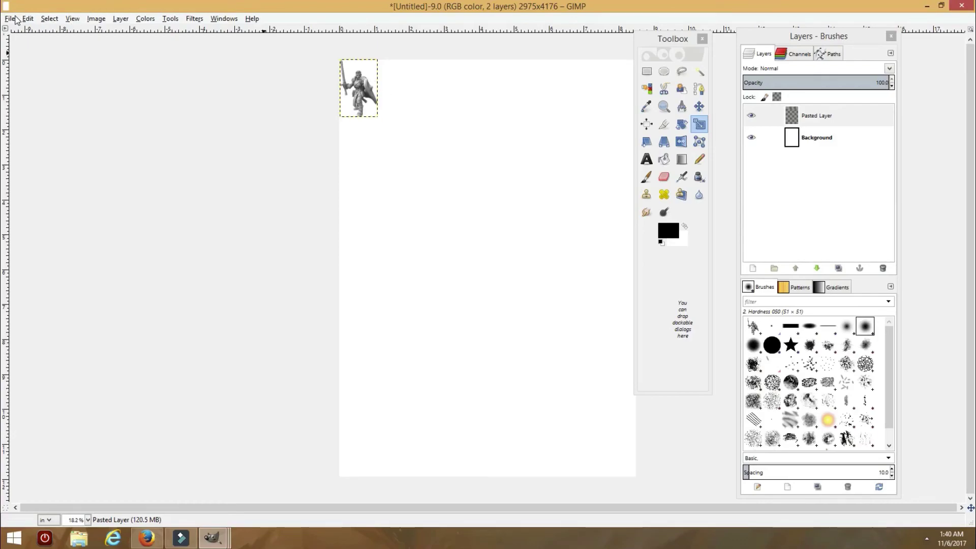
pyautogui.hotkey('ctrl', 'x')
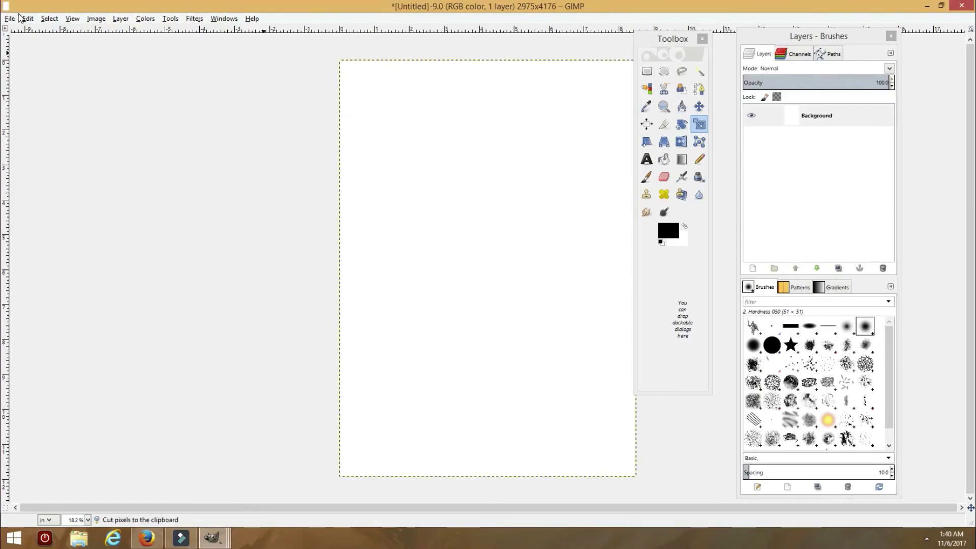
pyautogui.click(11, 18)
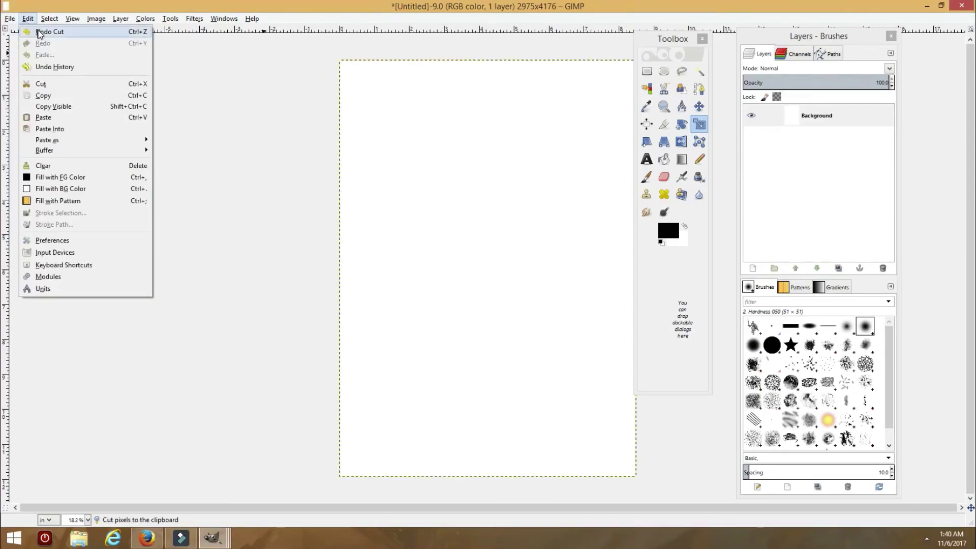
pyautogui.click(40, 32)
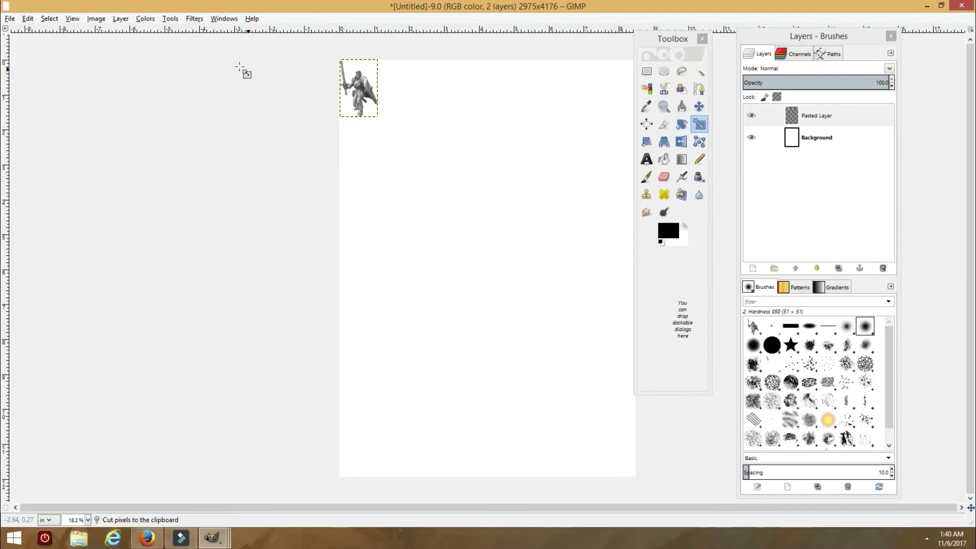
pyautogui.click(9, 19)
pyautogui.moveTo(27, 18)
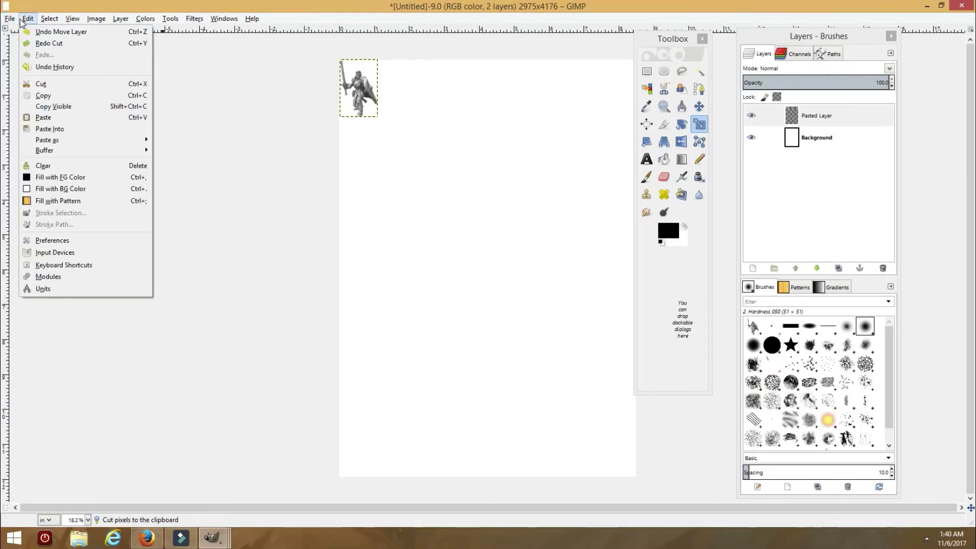
pyautogui.click(832, 133)
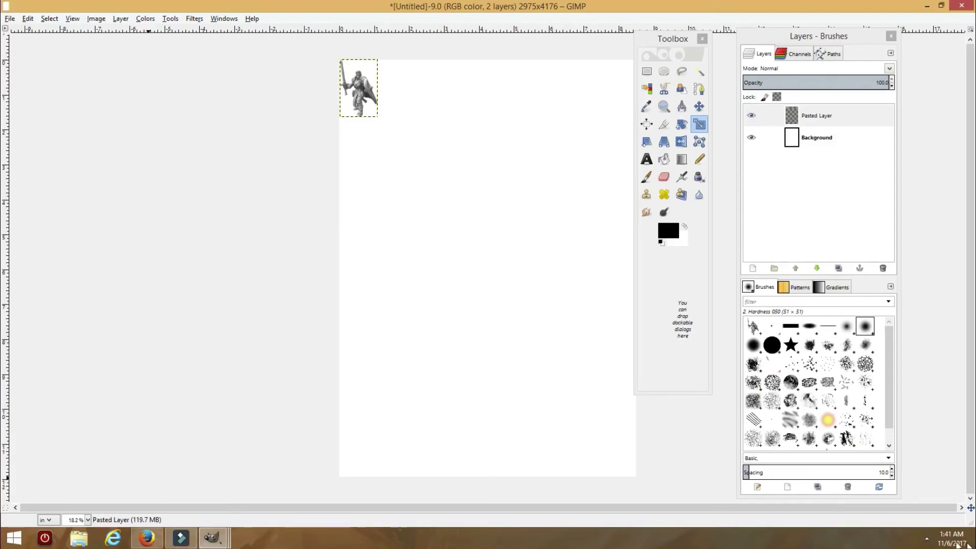
pyautogui.click(927, 537)
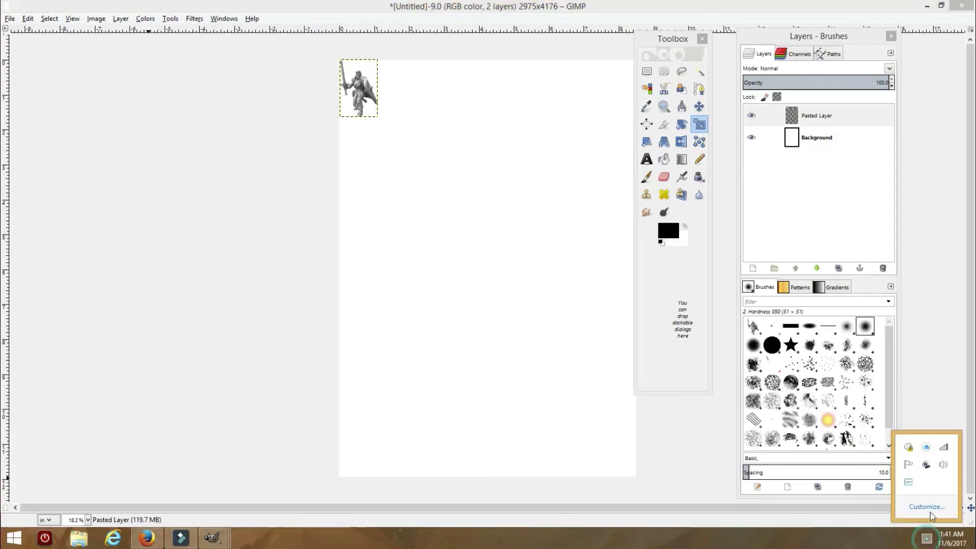
# - Switch to the Move tool and zoom out to see the whole knight on the page
pyautogui.rightClick(909, 485)
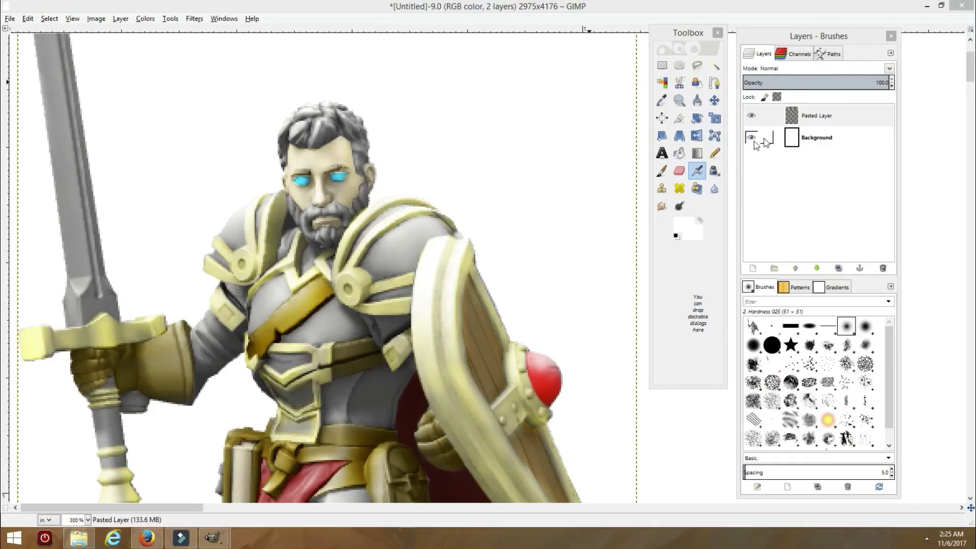
pyautogui.click(714, 100)
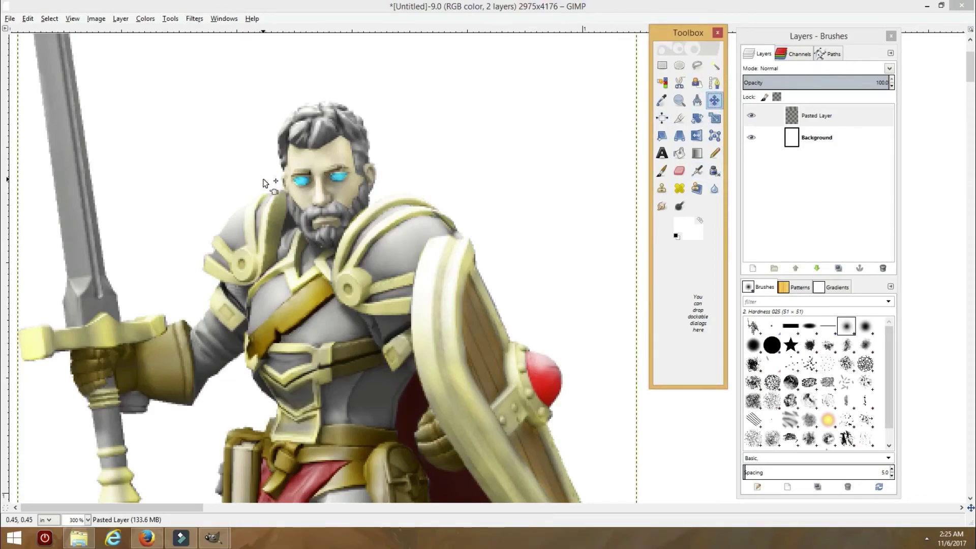
pyautogui.press('1')
pyautogui.press('-')
pyautogui.press('-')
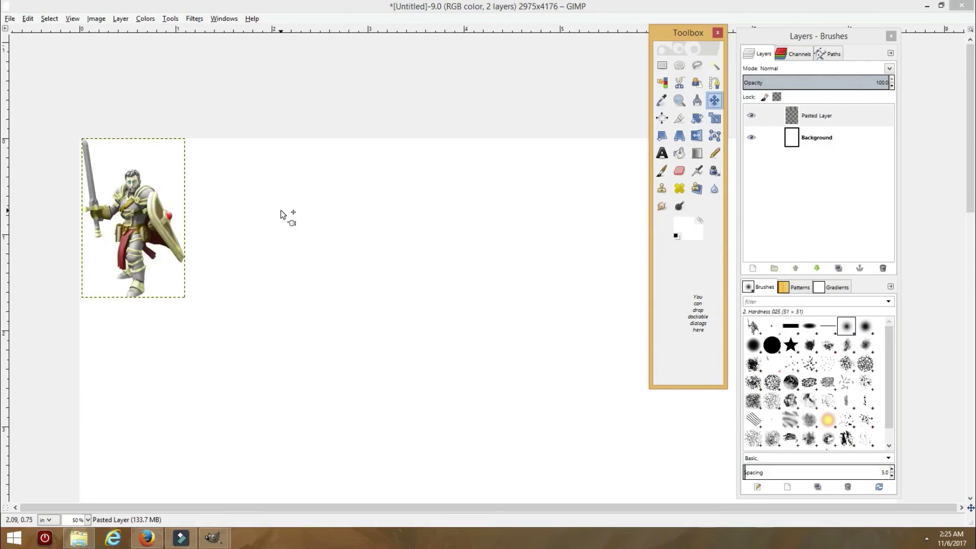
pyautogui.press('-')
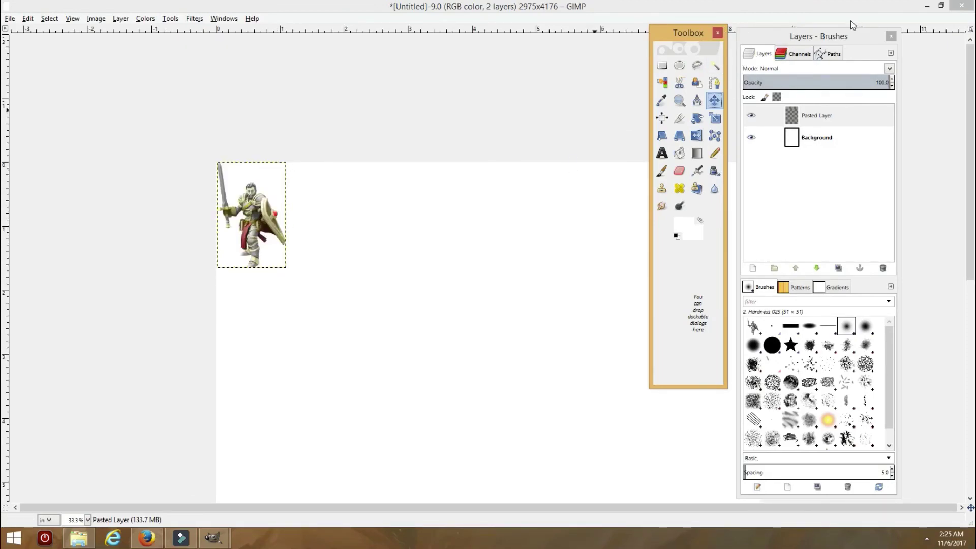
# - Duplicate the knight's Pasted Layer and move the copy to the right of the original
pyautogui.click(768, 120)
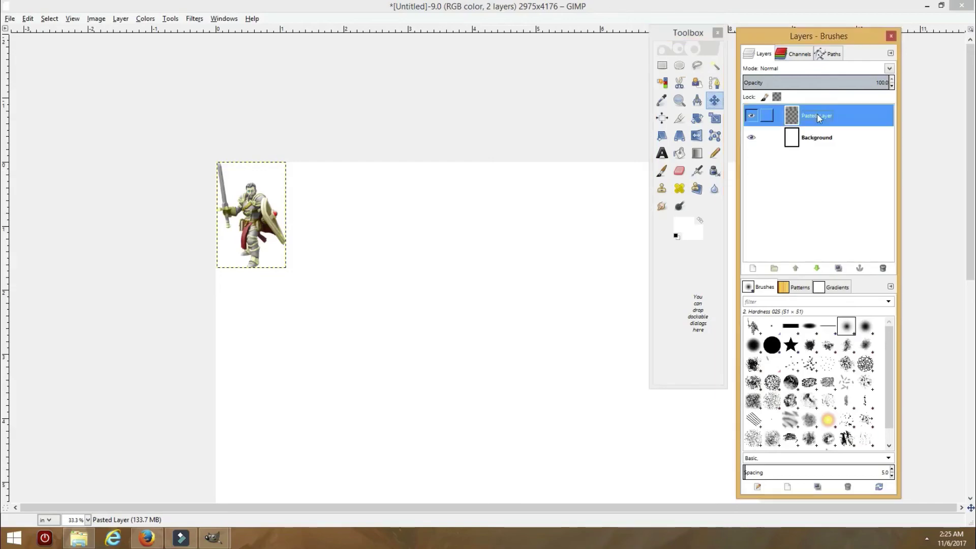
pyautogui.rightClick(816, 118)
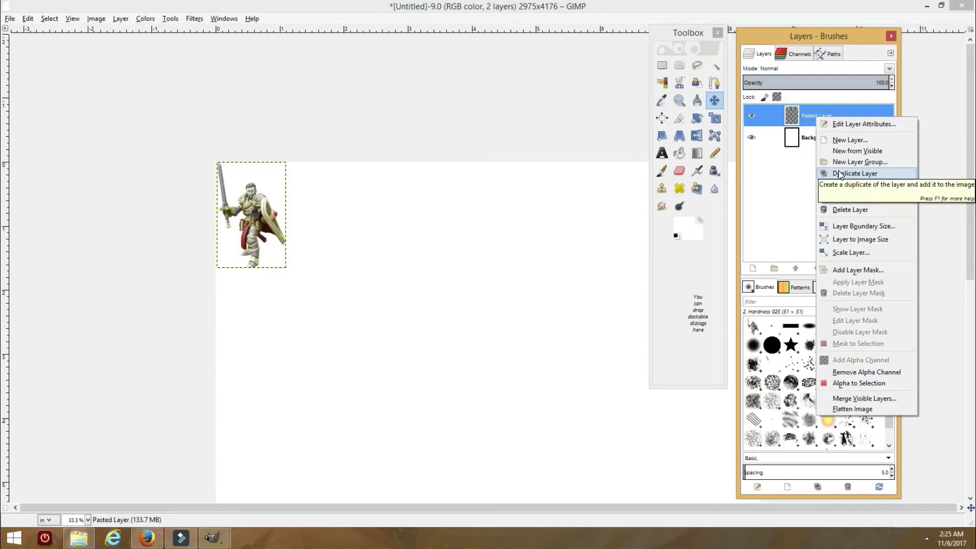
pyautogui.click(840, 175)
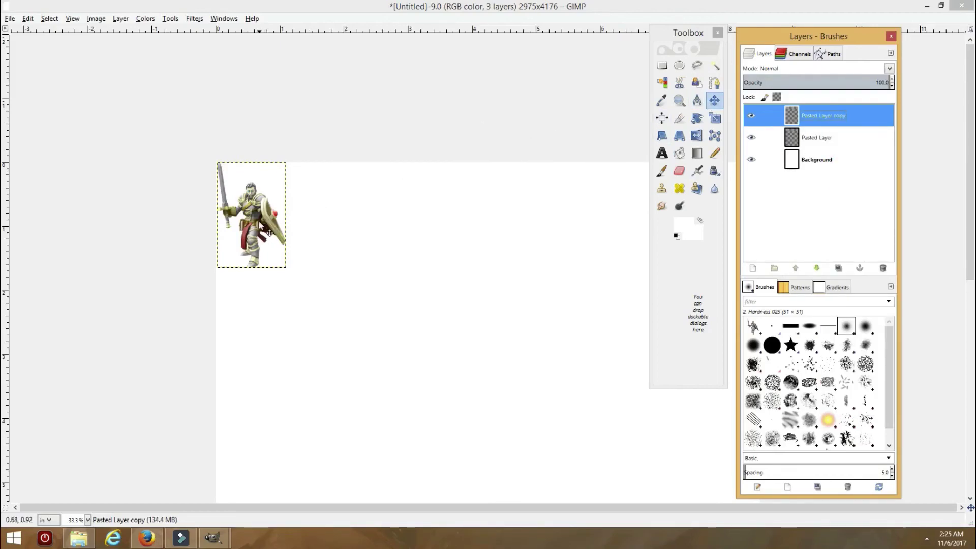
pyautogui.moveTo(269, 232); pyautogui.dragTo(338, 233)
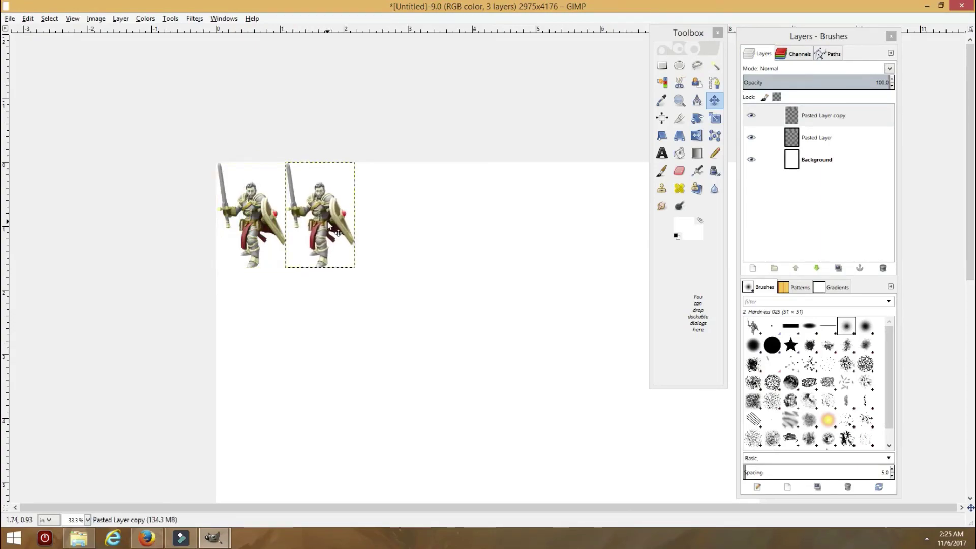
# - Flip the copied knight horizontally so the two face each other shield to shield
pyautogui.click(700, 141)
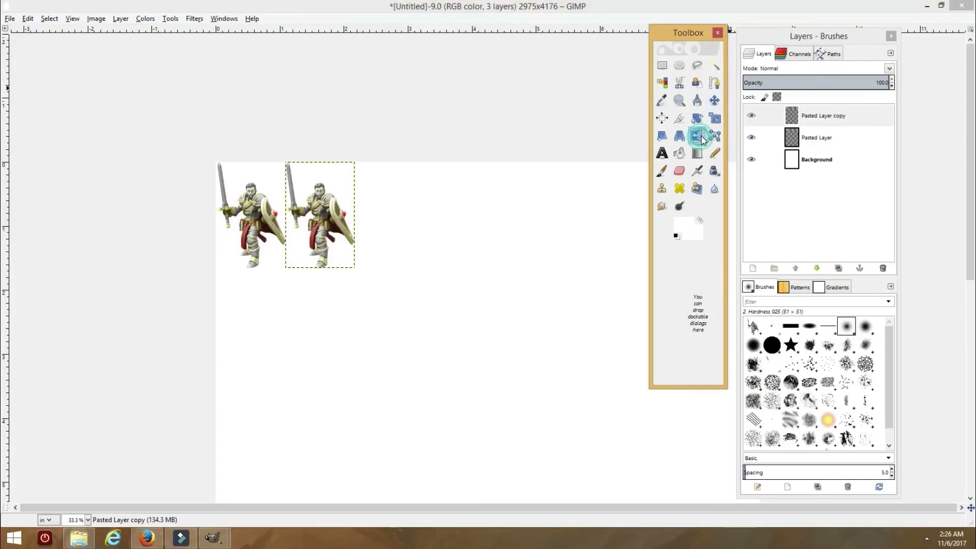
pyautogui.click(322, 317)
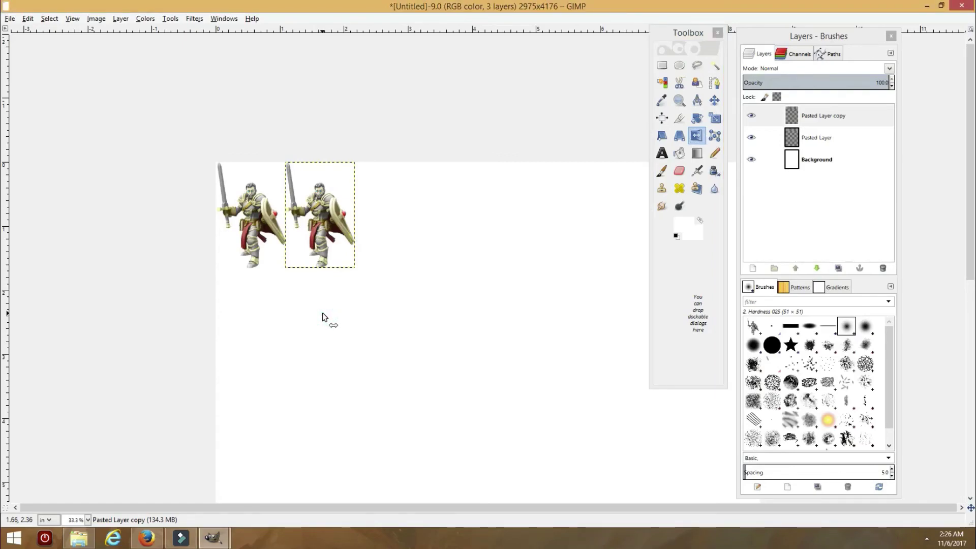
pyautogui.click(449, 325)
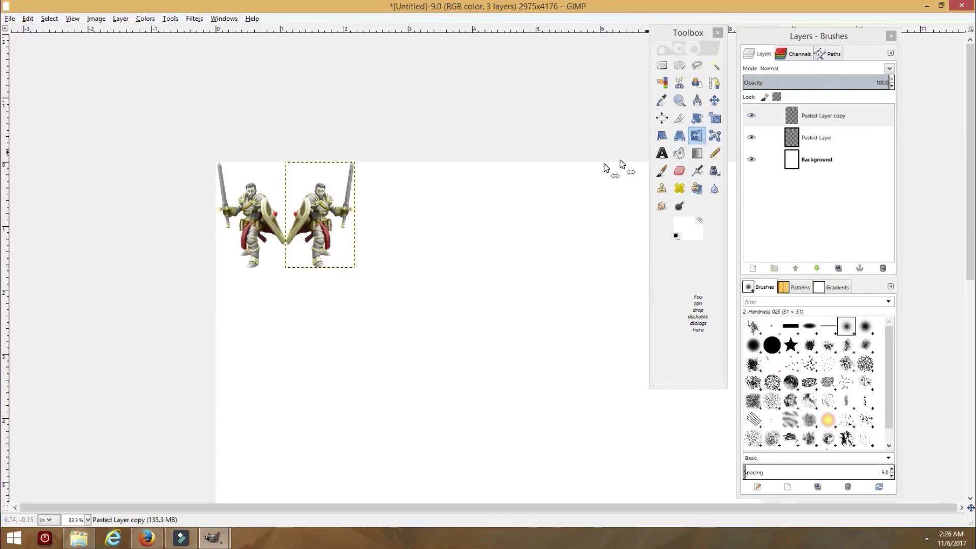
pyautogui.keyDown('ctrl'); pyautogui.scroll(2, 279, 275); pyautogui.keyUp('ctrl')
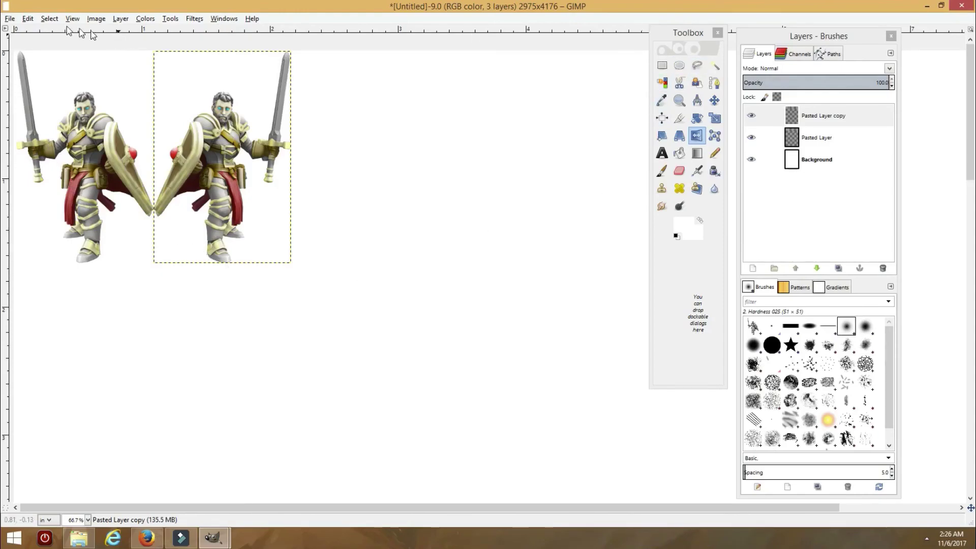
# - Select the whole image and merge Pasted Layer copy down into the original knight layer
pyautogui.click(50, 19)
pyautogui.click(63, 46)
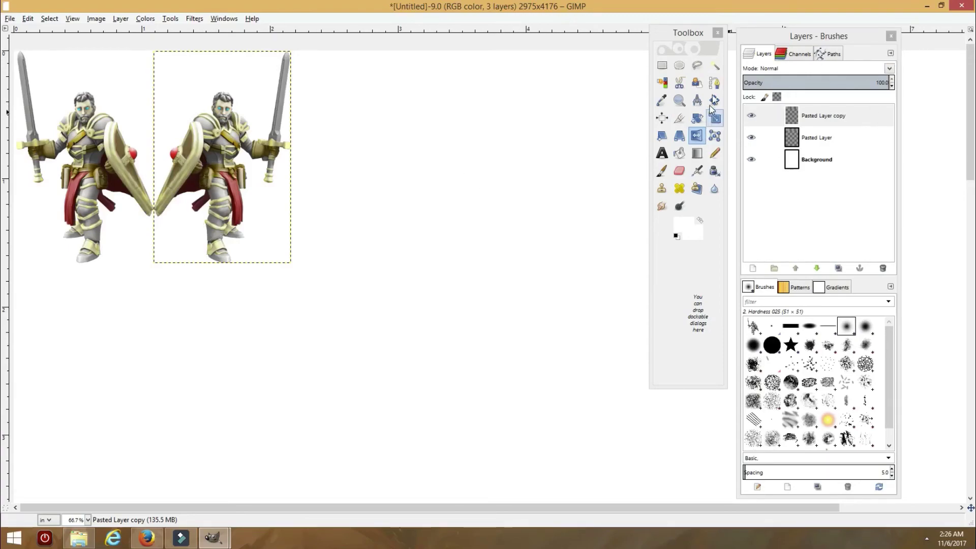
pyautogui.click(819, 117)
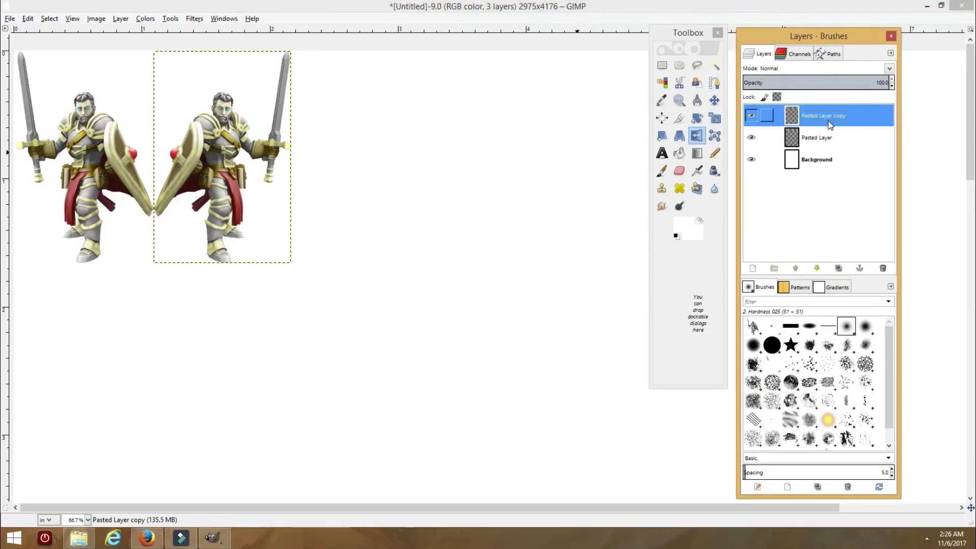
pyautogui.rightClick(829, 119)
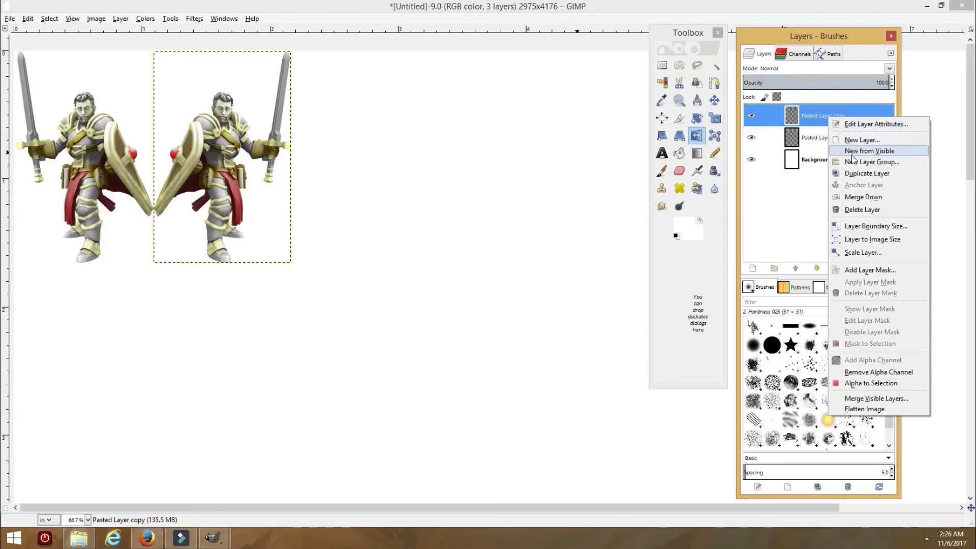
pyautogui.click(859, 198)
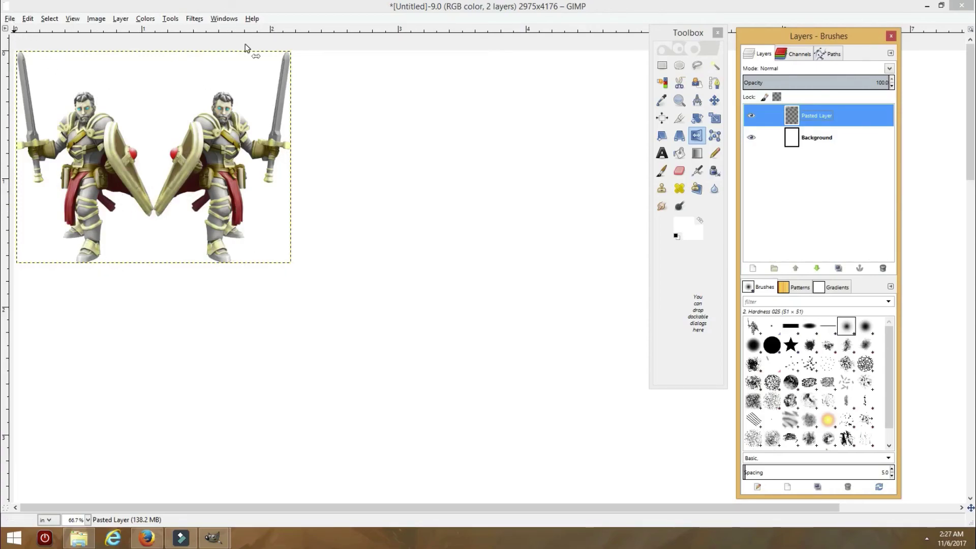
# - Check the merged knight pair's 2.146 × 1.654 inch size in the Scale tool, leaving it unscaled
pyautogui.click(716, 120)
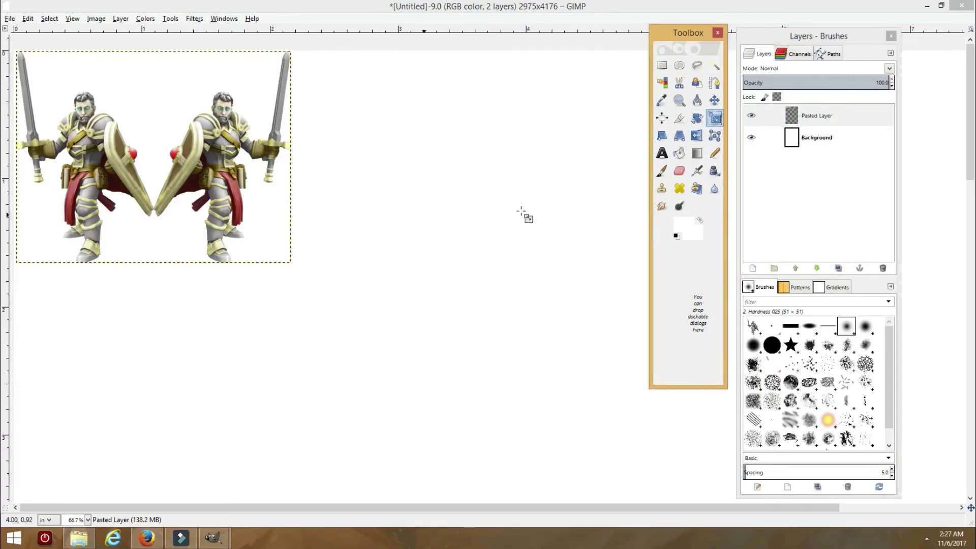
pyautogui.click(134, 203)
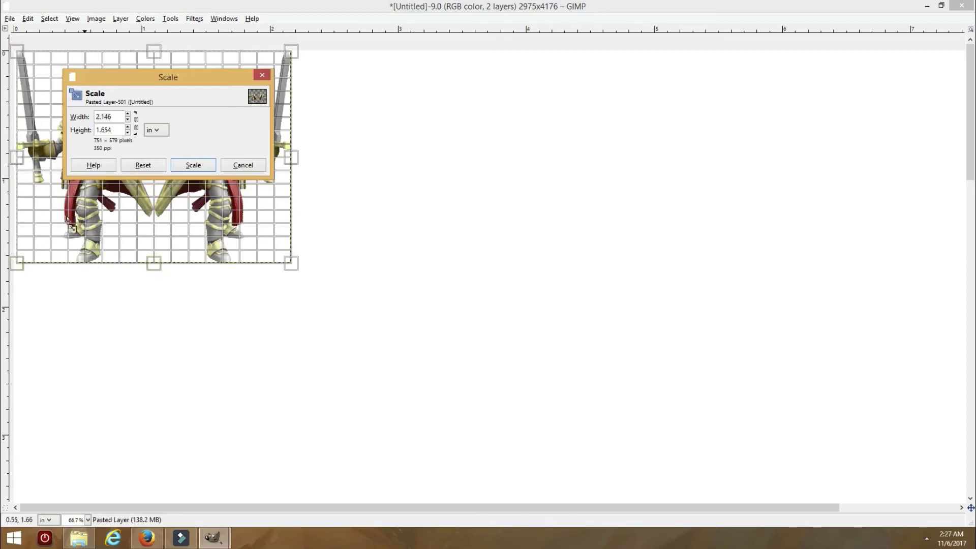
pyautogui.click(267, 76)
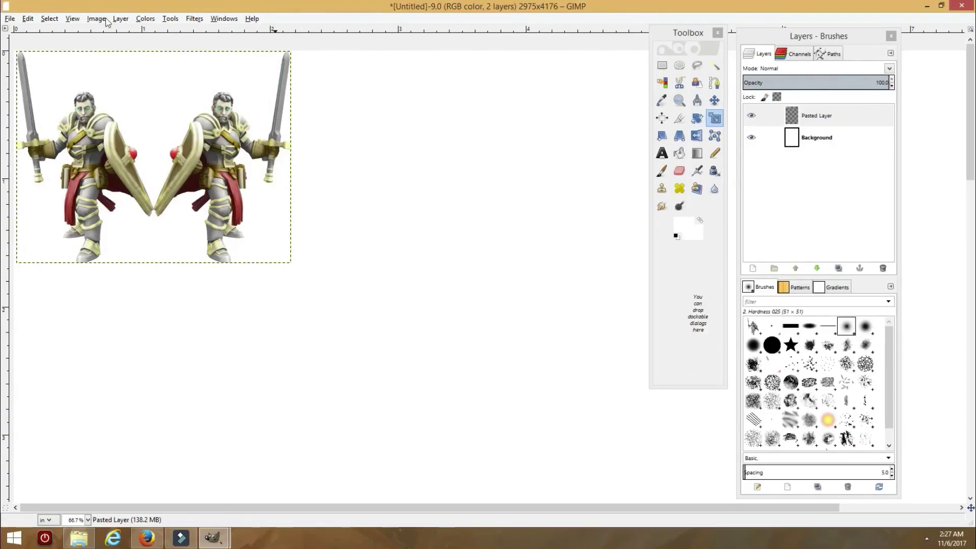
pyautogui.click(9, 19)
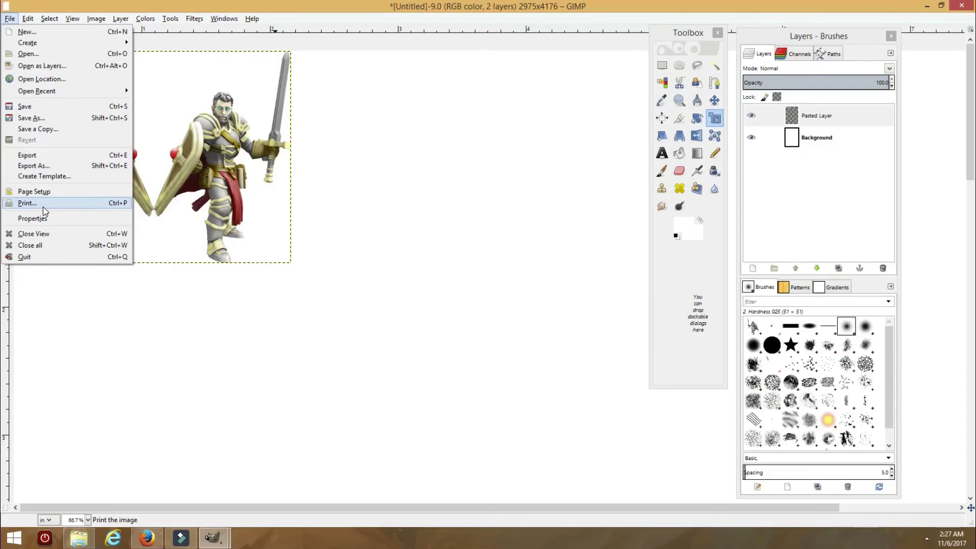
# - Review the print Image Settings for the knight page, then cancel without printing
pyautogui.click(44, 207)
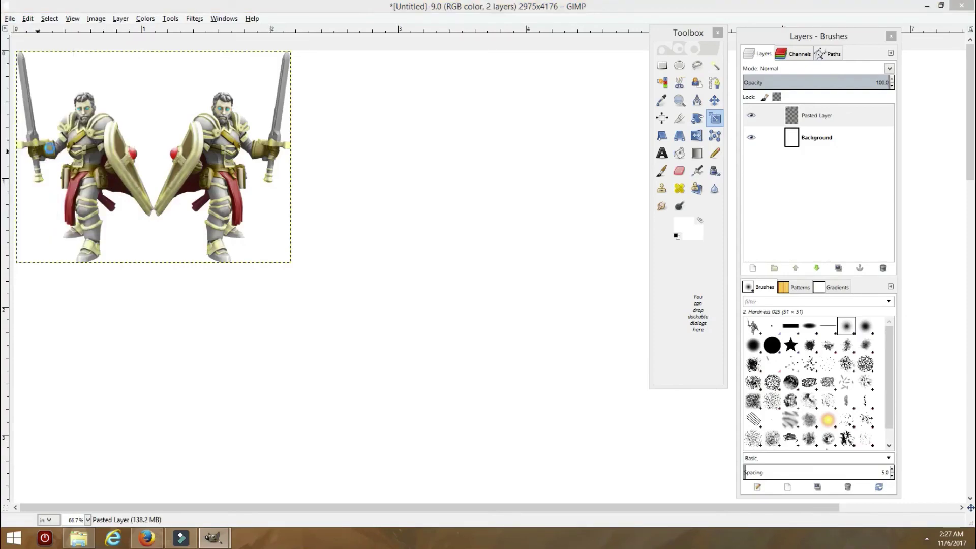
pyautogui.click(57, 25)
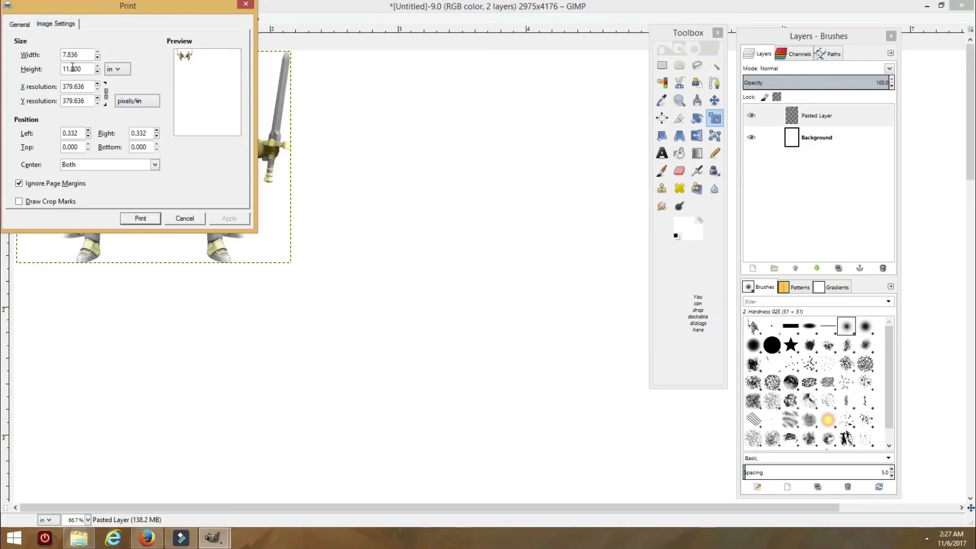
pyautogui.click(196, 219)
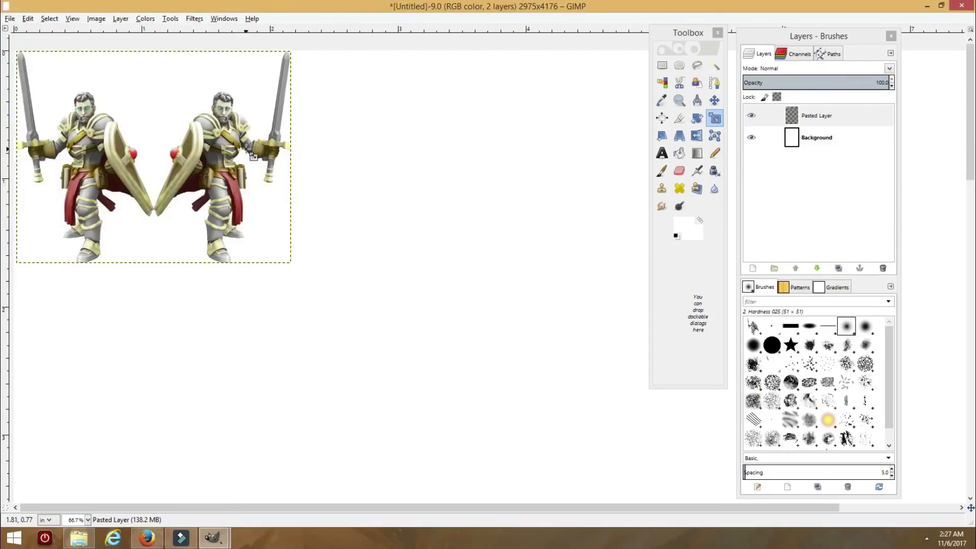
# - Duplicate the knight pair layer and drag the copy right, making four knights across the top
pyautogui.rightClick(818, 120)
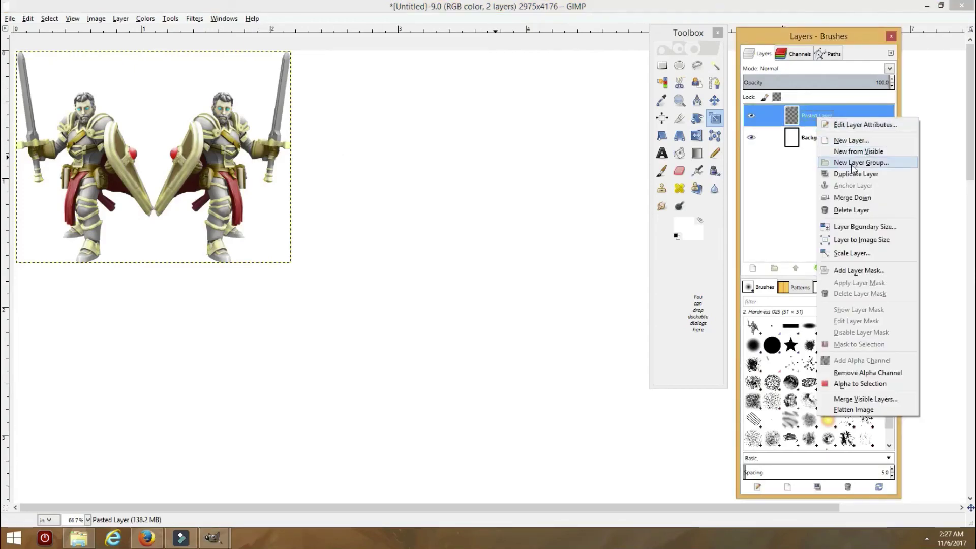
pyautogui.click(854, 174)
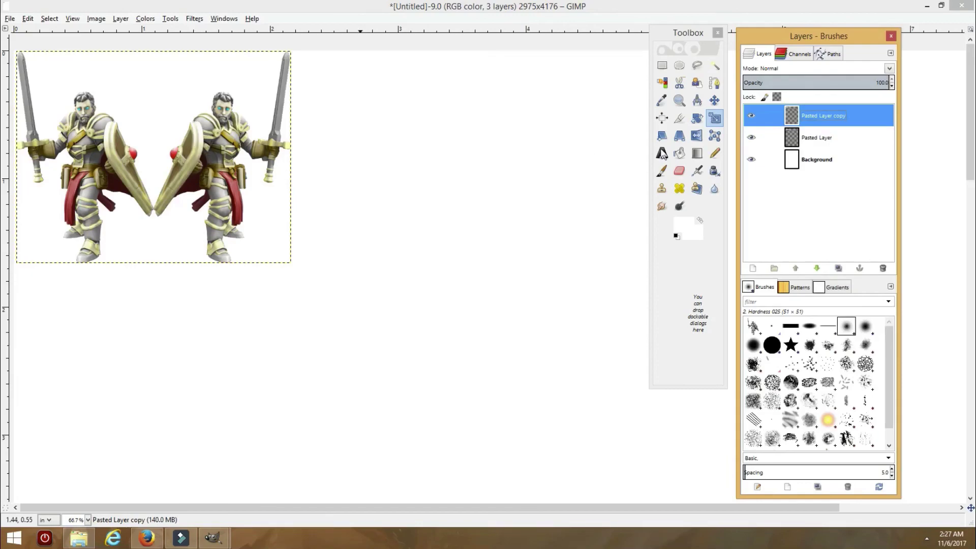
pyautogui.click(715, 101)
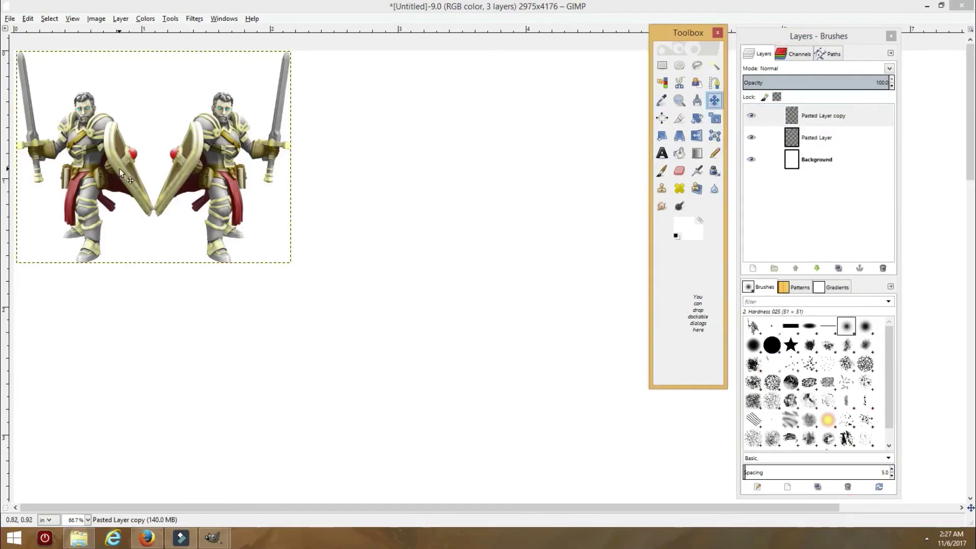
pyautogui.moveTo(148, 172); pyautogui.dragTo(398, 173)
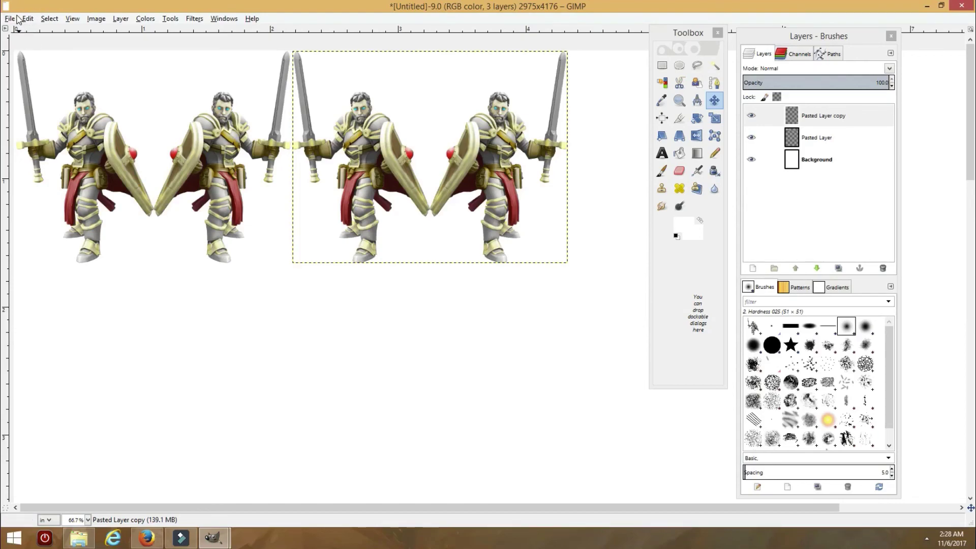
# - Print the four-knight page on the Canon printer after checking its Image Settings
pyautogui.click(10, 19)
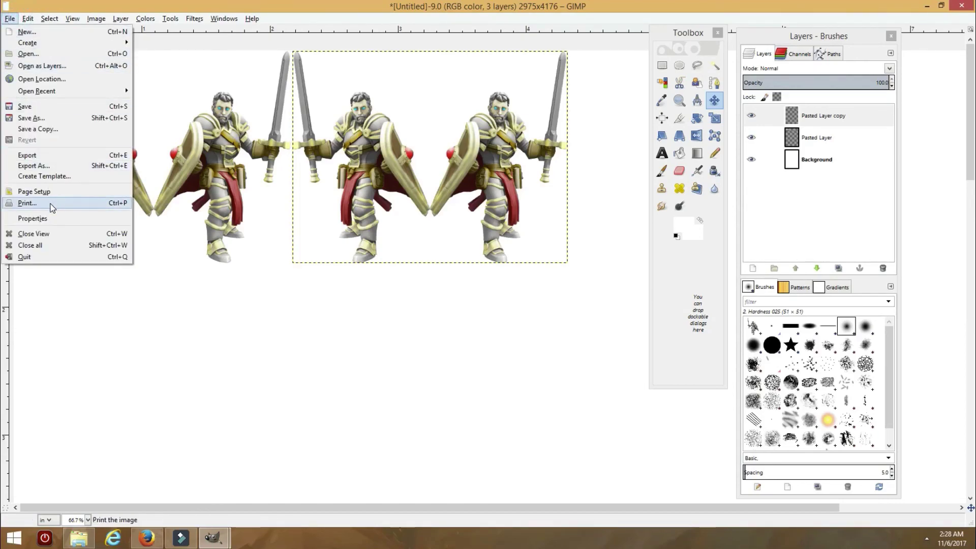
pyautogui.click(50, 204)
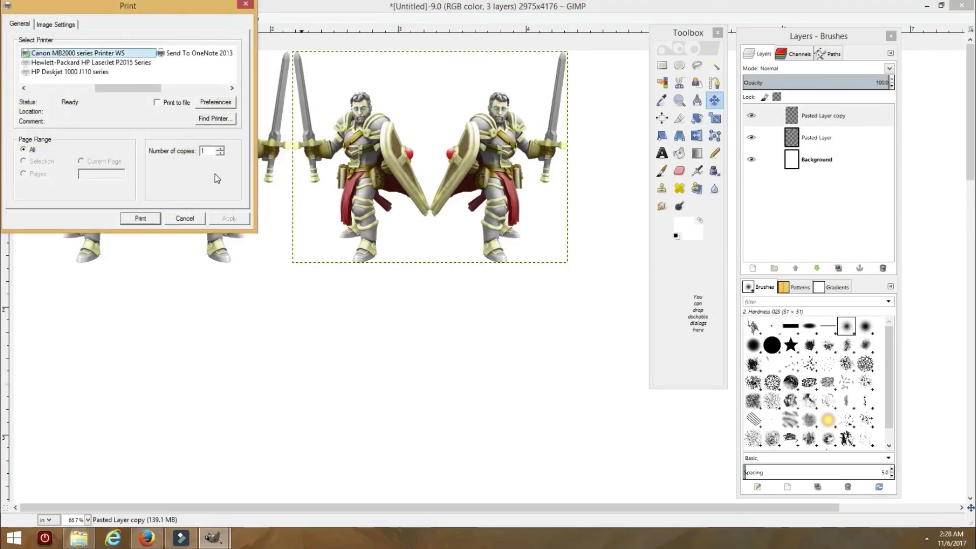
pyautogui.click(55, 26)
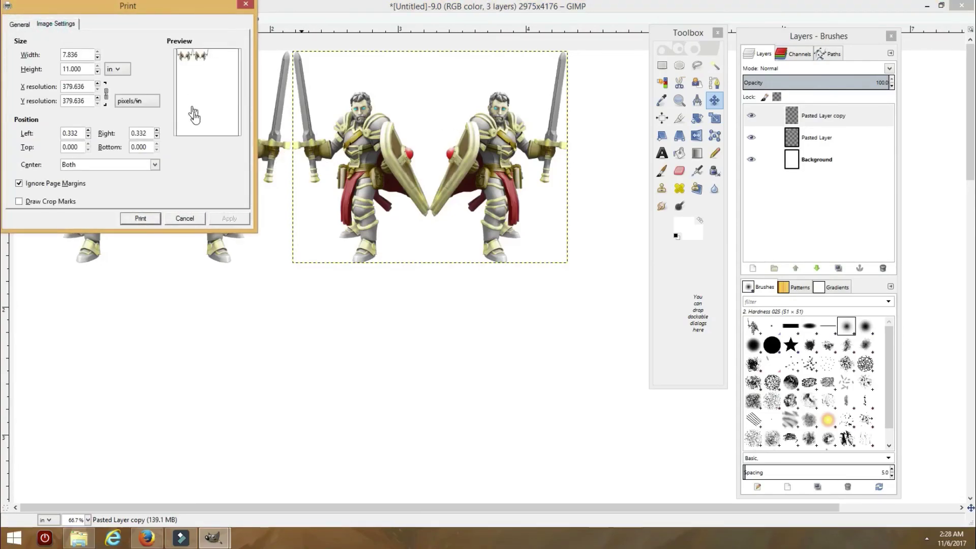
pyautogui.click(143, 218)
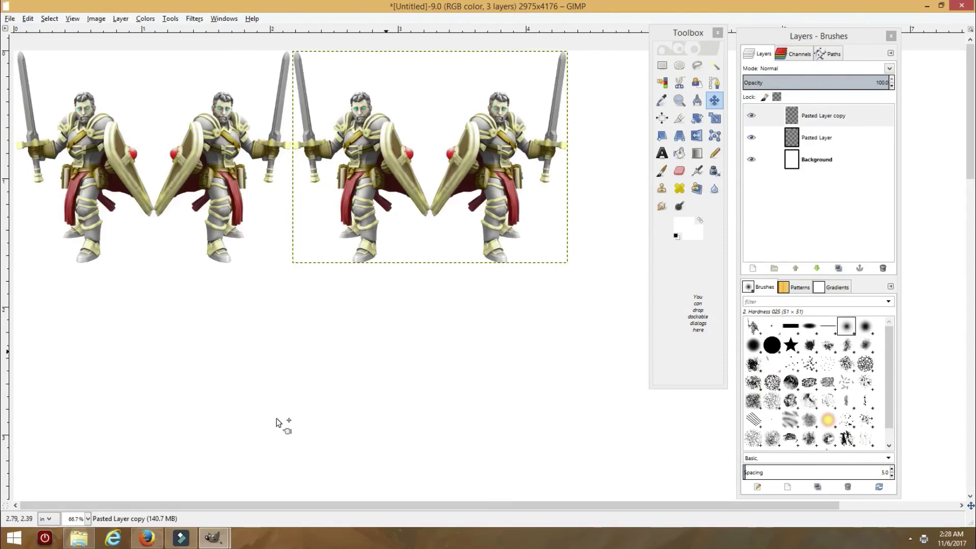
# - Operate the taskbar and system-tray icons after sending the print job
pyautogui.click(207, 540)
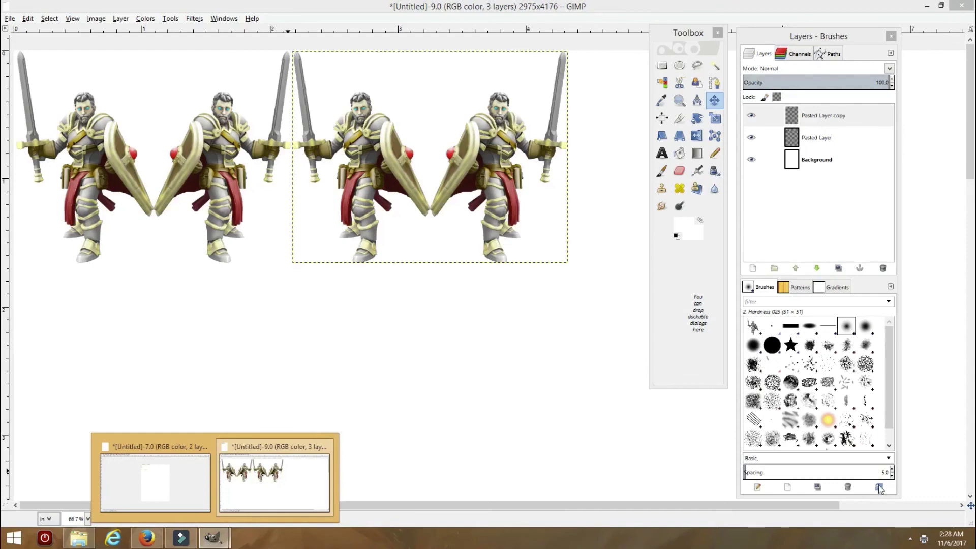
pyautogui.click(910, 538)
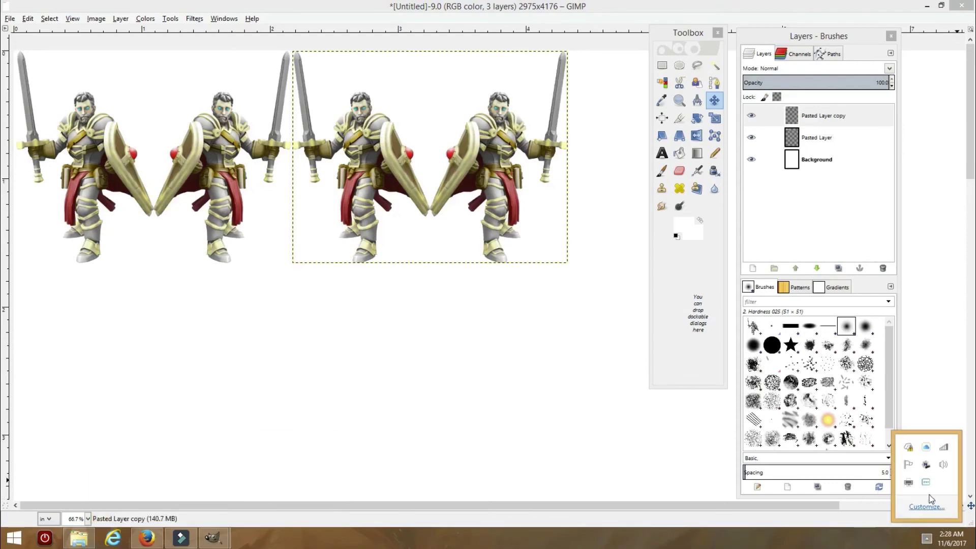
pyautogui.rightClick(926, 482)
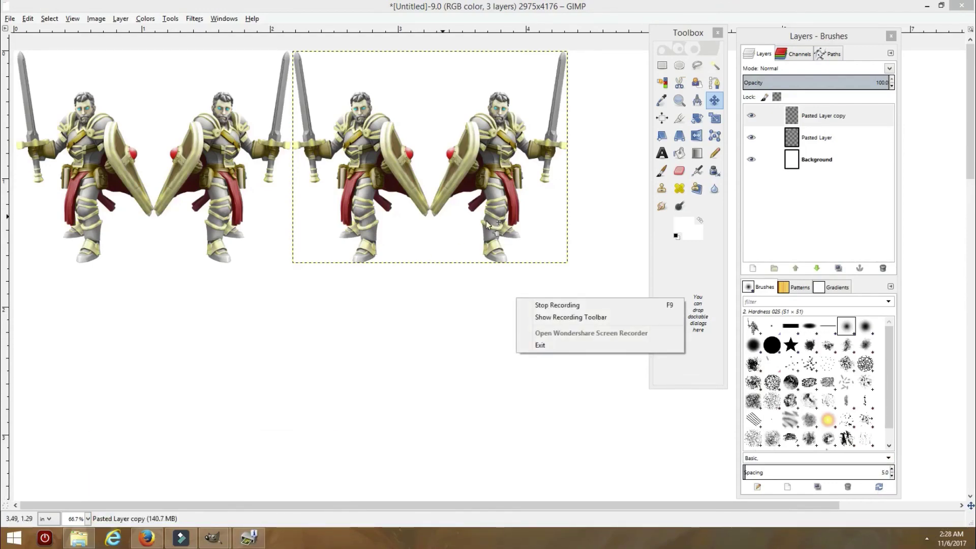